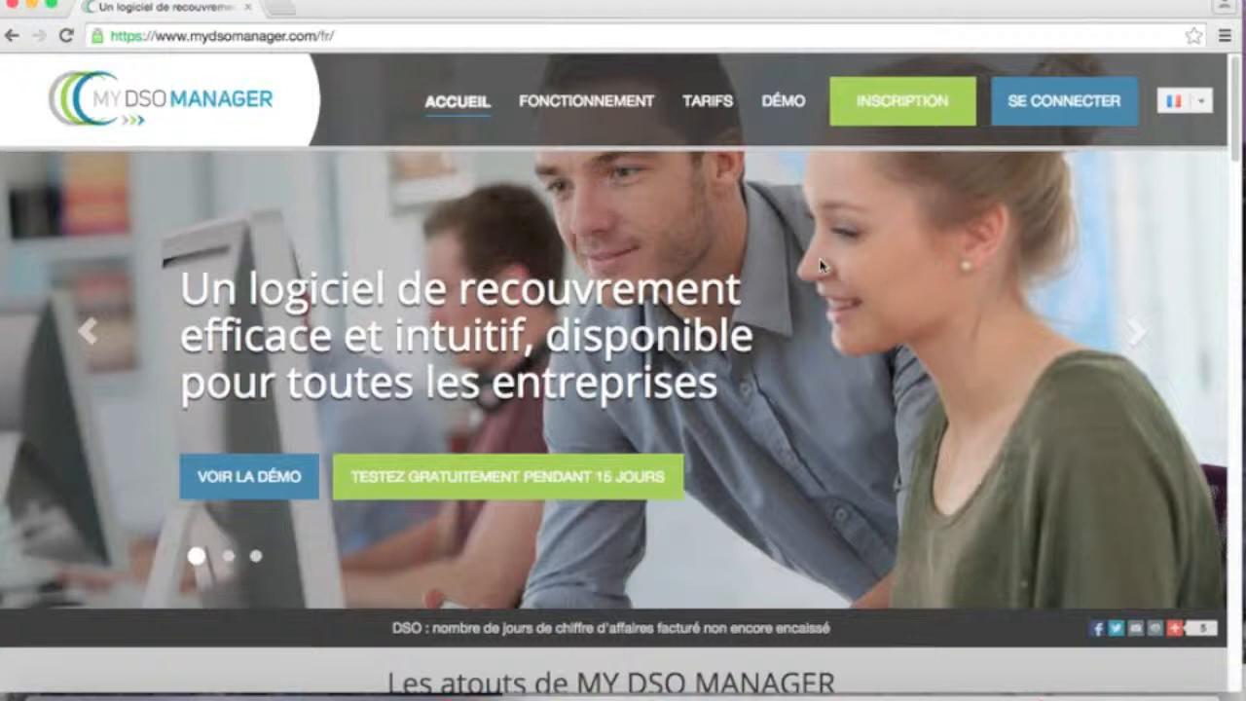
- Open the INSCRIPTION sign-up form from the MY DSO MANAGER home page
click(894, 101)
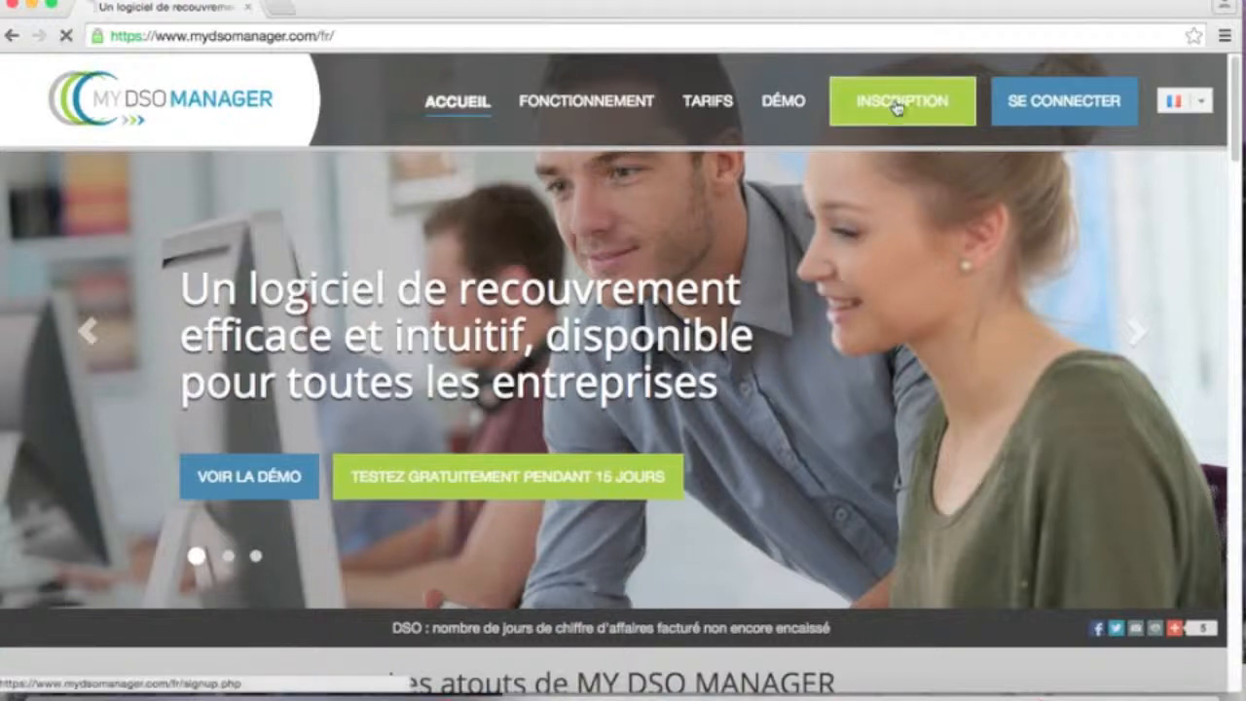
- Enter the account holder's first and last name, company 'Démo' and e-mail address
click(640, 258)
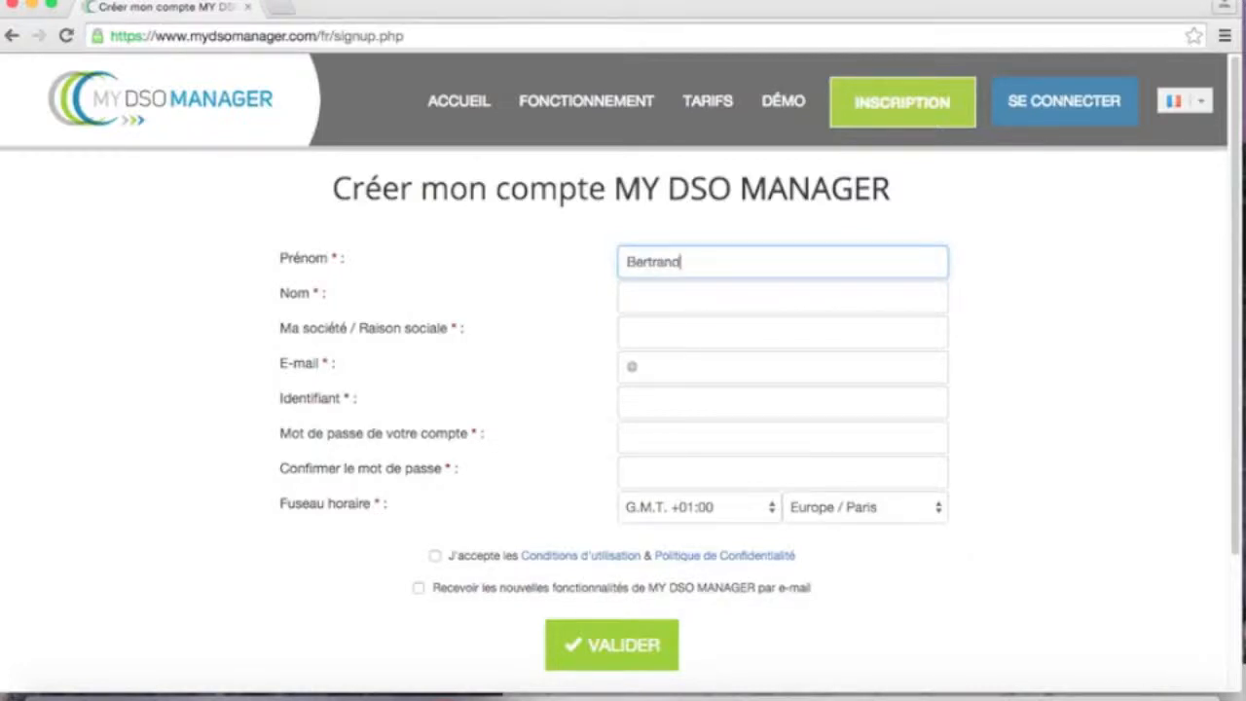
key(Tab)
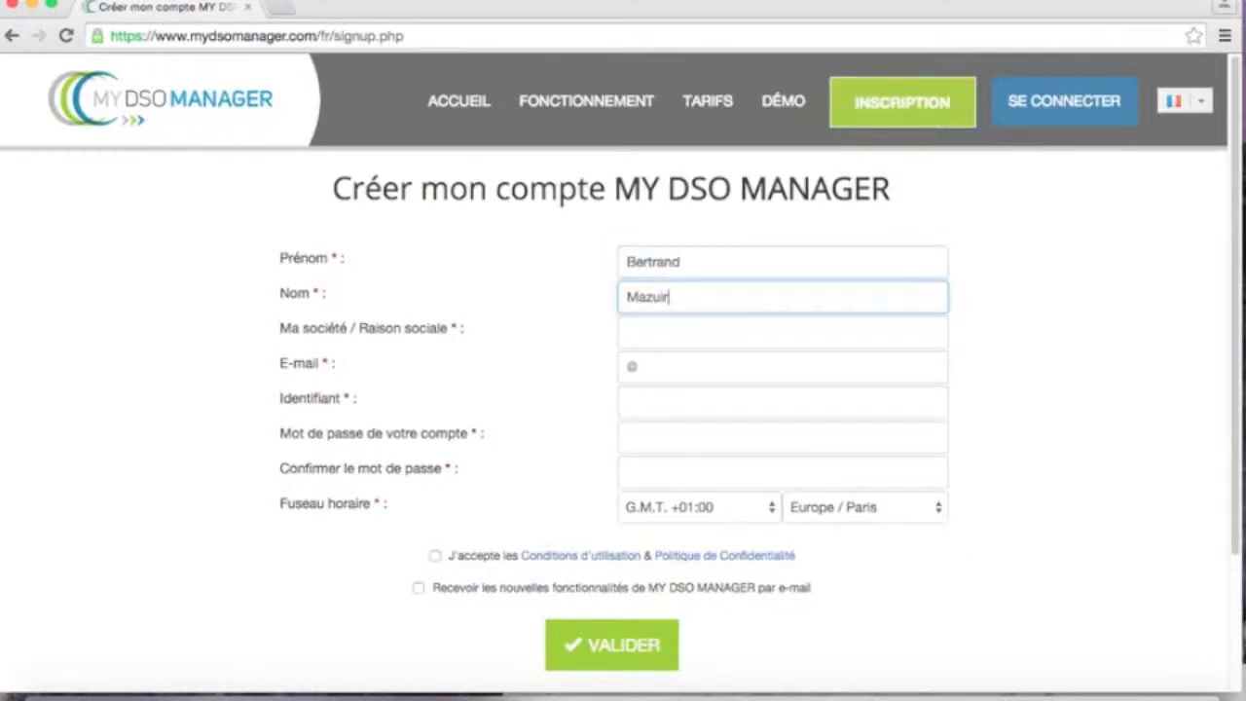
key(Tab)
text(Démo)
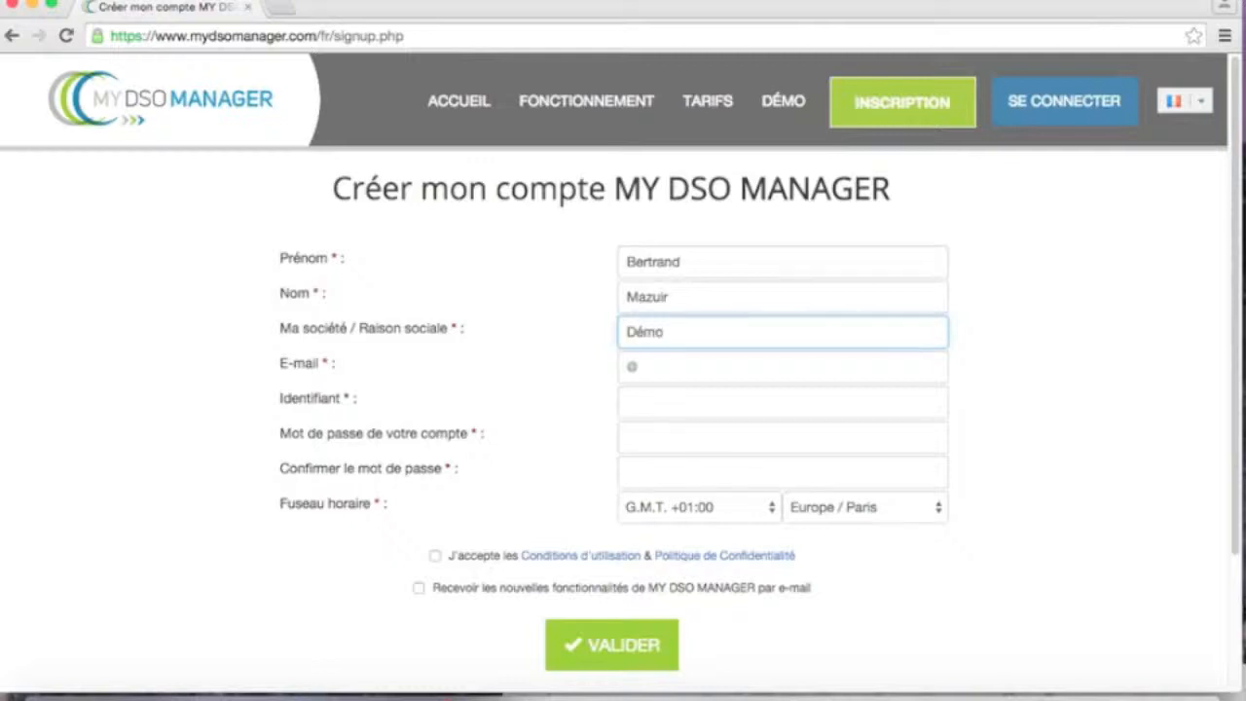
key(Tab)
text(contact@demo.fr)
- Set the login and password, accept the terms and feature e-mails, and submit the sign-up
key(Tab)
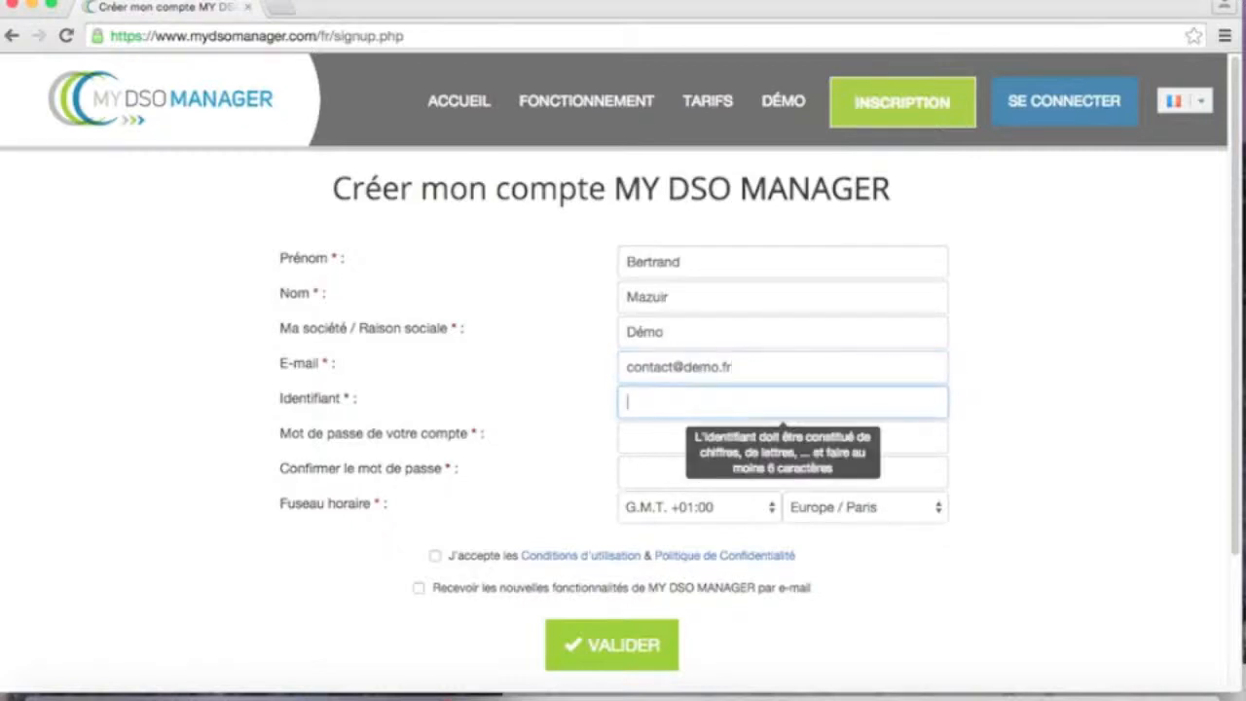
text(Demo25)
key(Tab)
text(Demo25!)
key(Tab)
text(Demo25!)
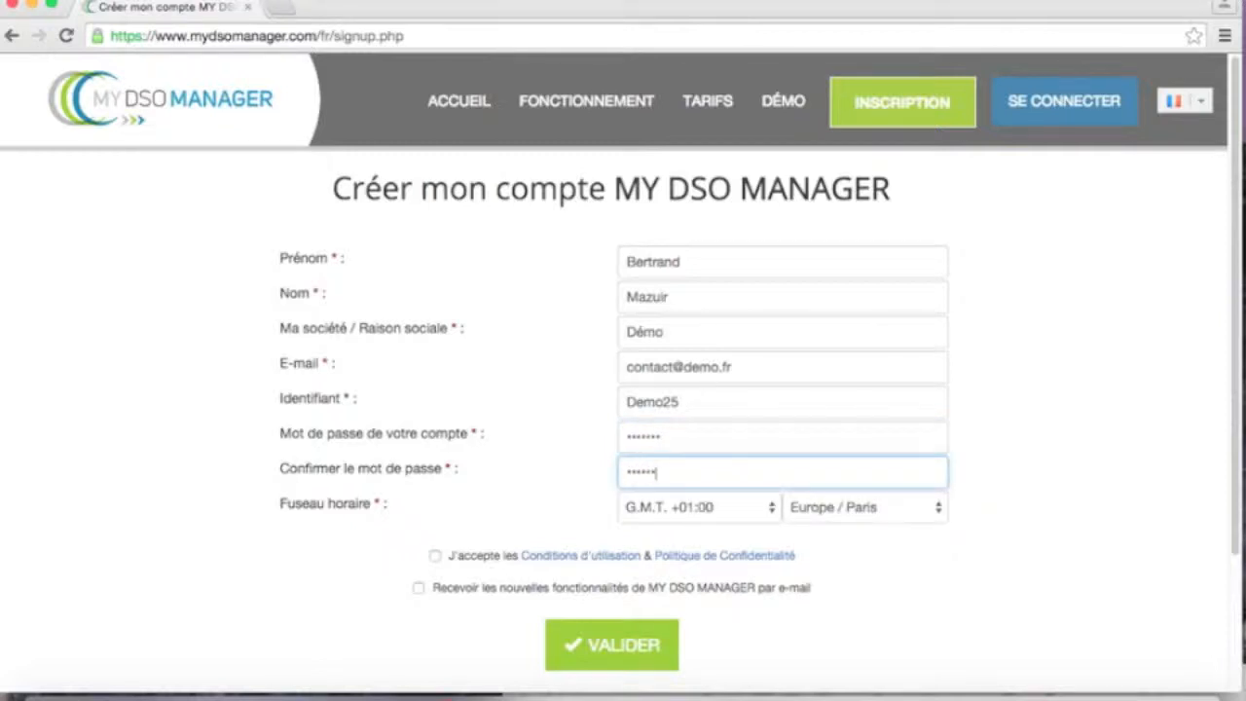
click(435, 556)
click(418, 588)
click(630, 648)
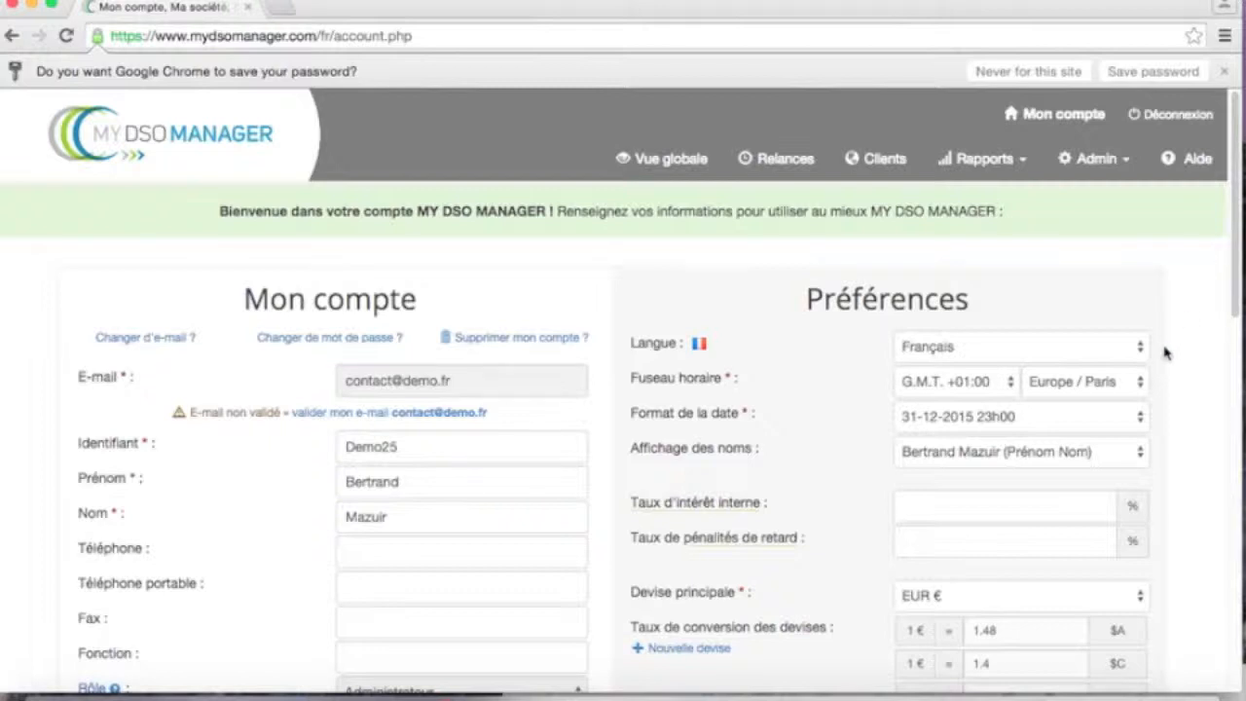
- Enter 12 as the late-payment penalty rate and dismiss the autofill suggestion
click(953, 545)
text(12)
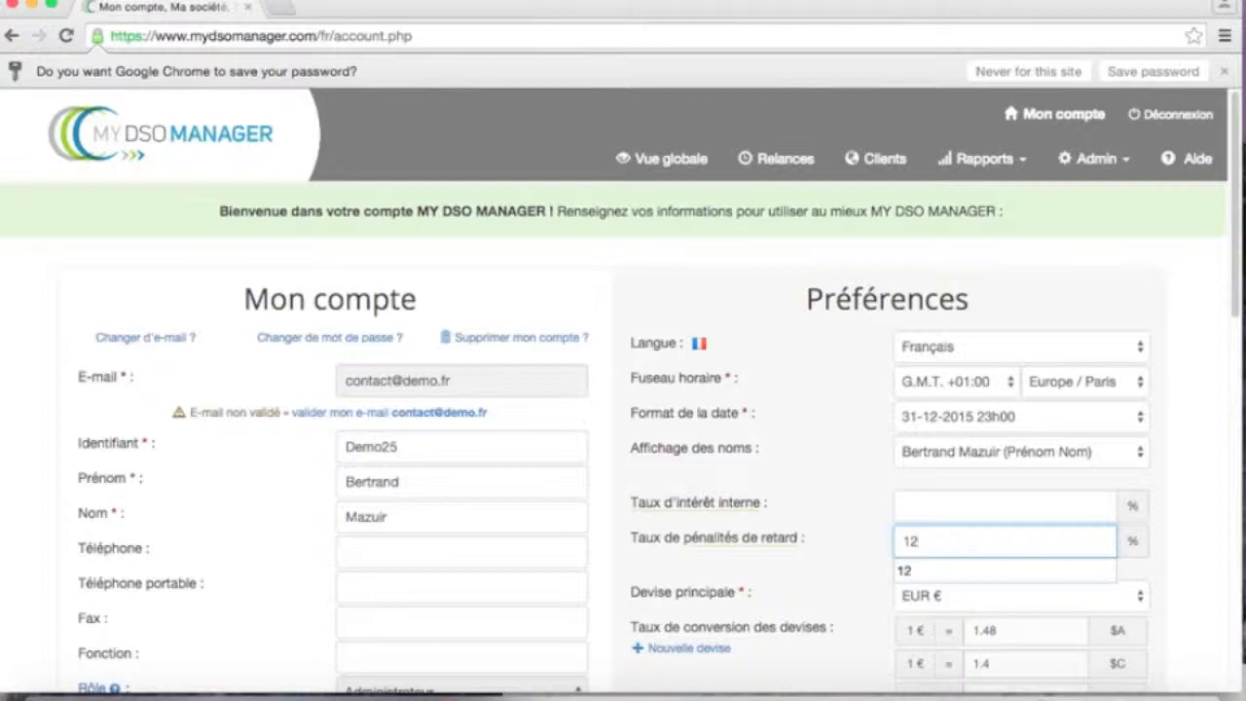
click(1168, 425)
drag(1230, 300, 1228, 567)
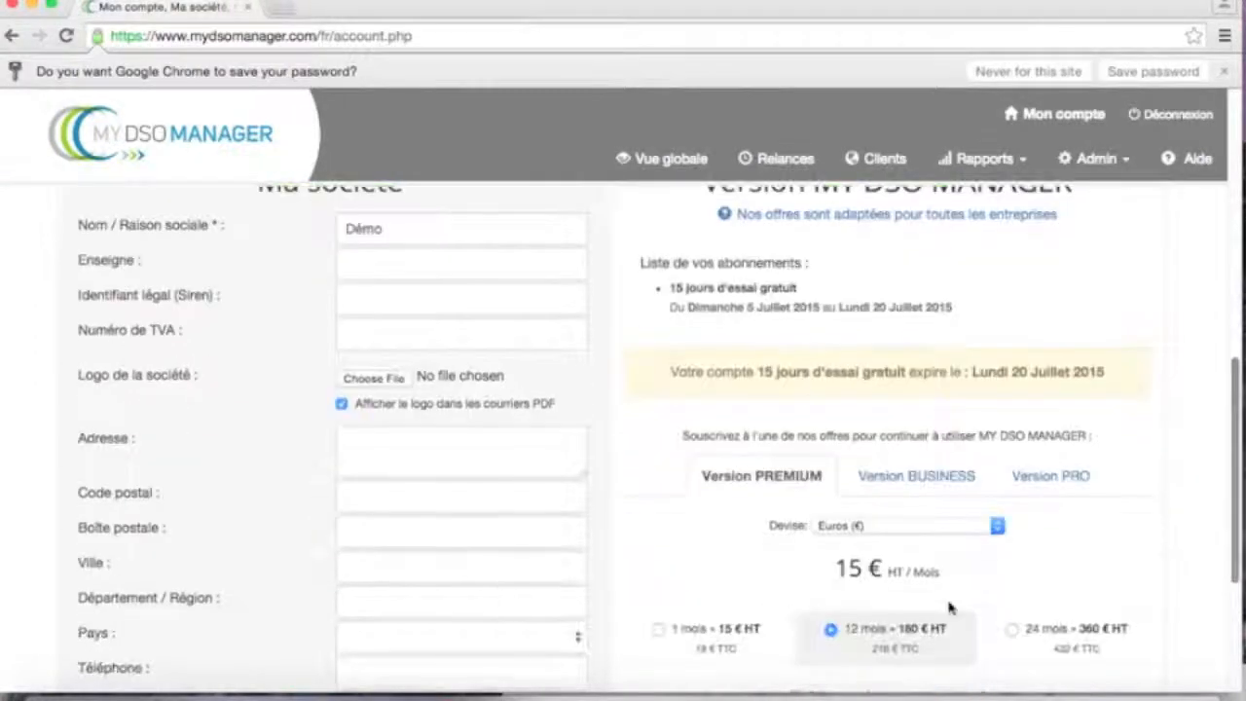
- Enter the company's street address, postal code and city under Ma société, then save with Modifier
click(379, 450)
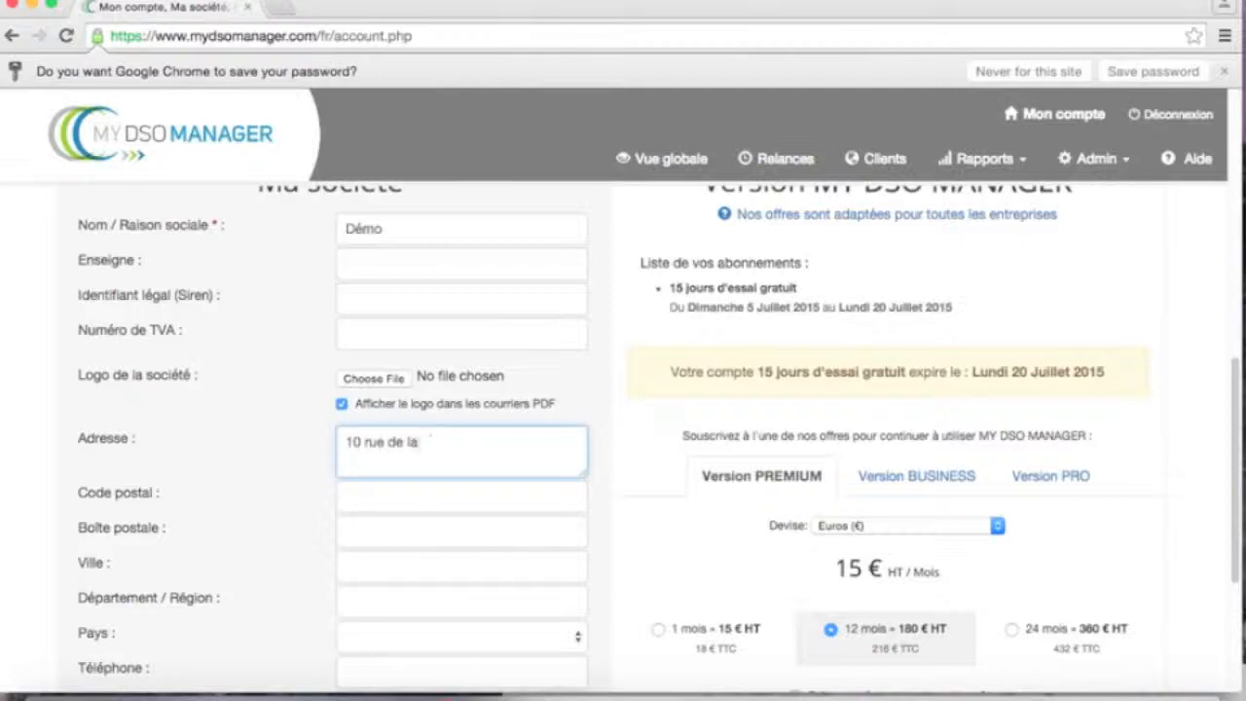
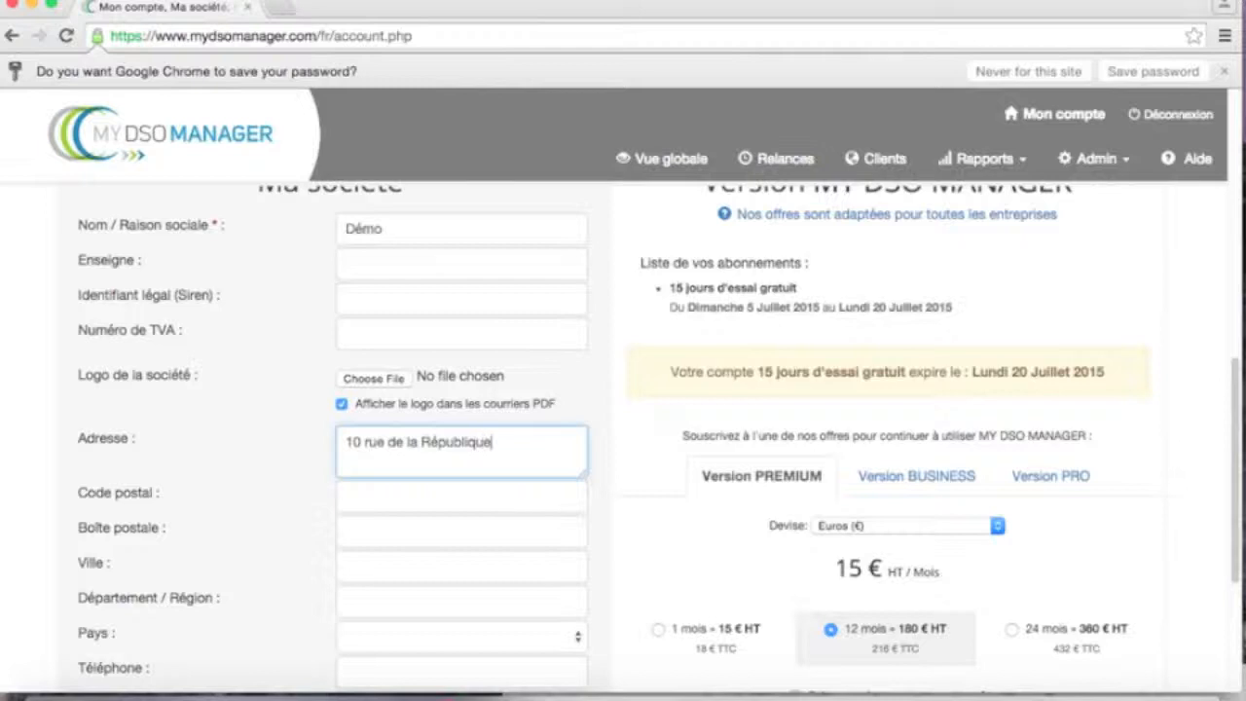
click(370, 507)
text(38000)
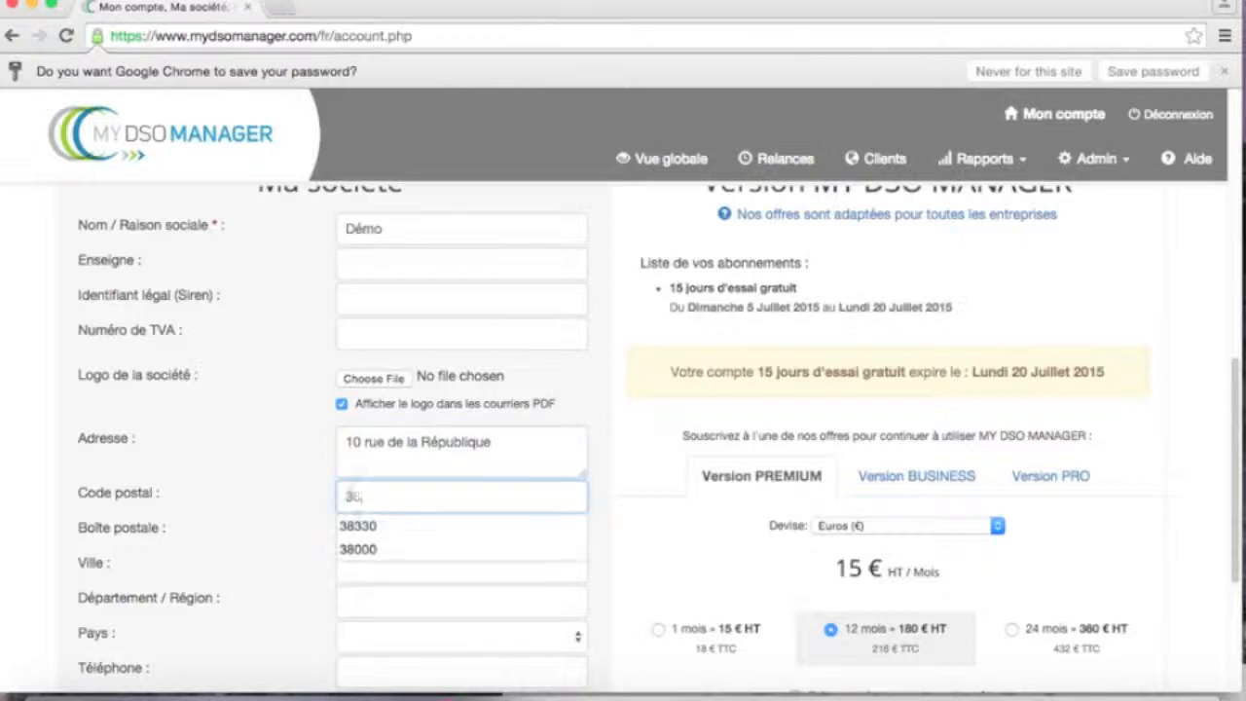
key(Tab)
key(Tab)
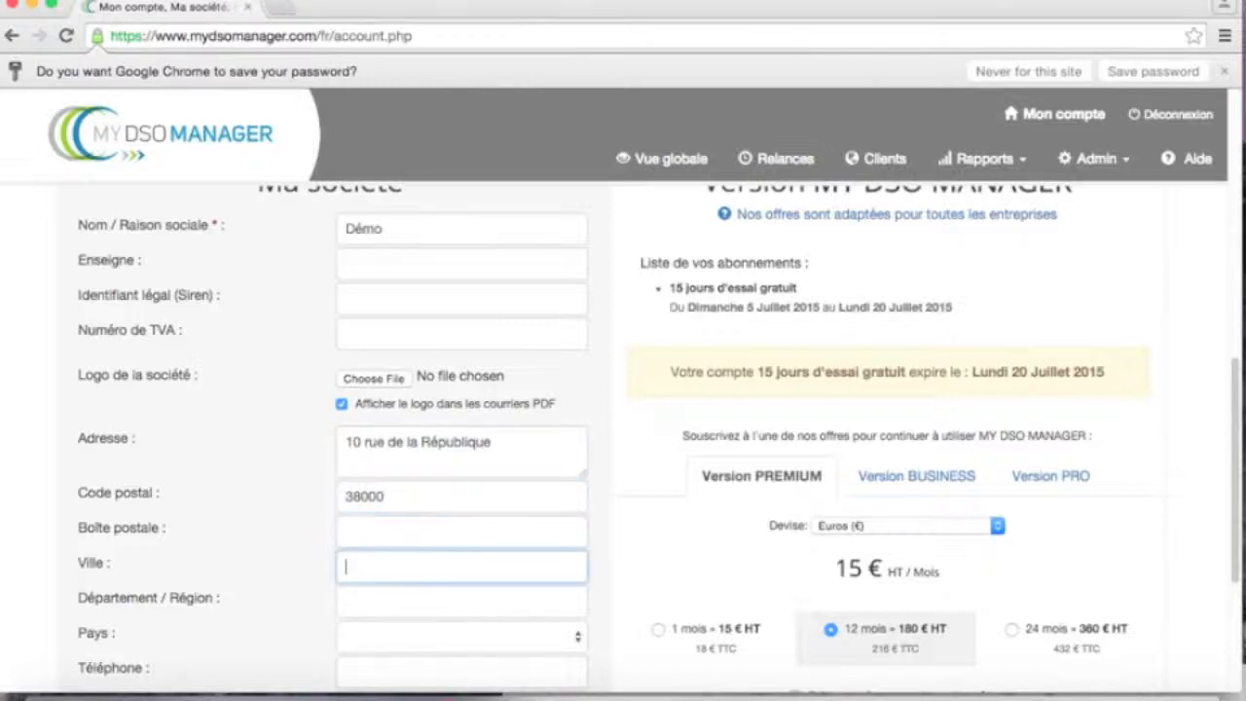
text(Grenoble)
drag(1238, 401, 1235, 465)
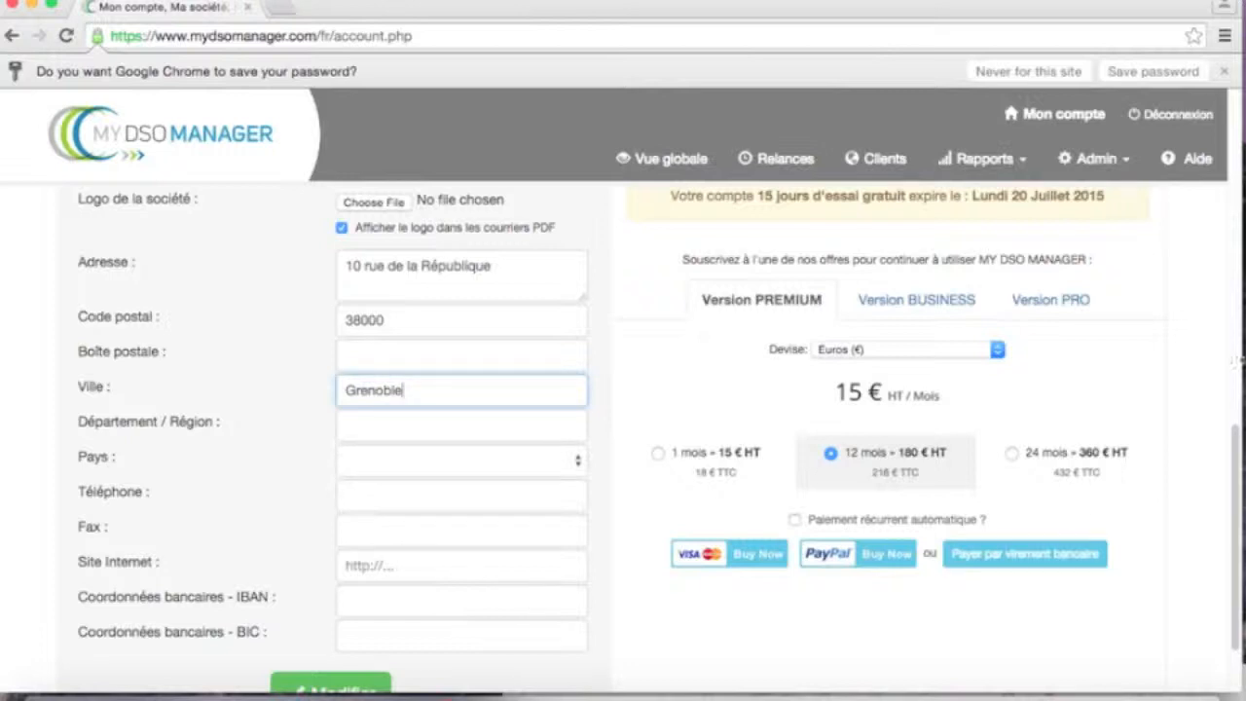
drag(1234, 440, 1235, 474)
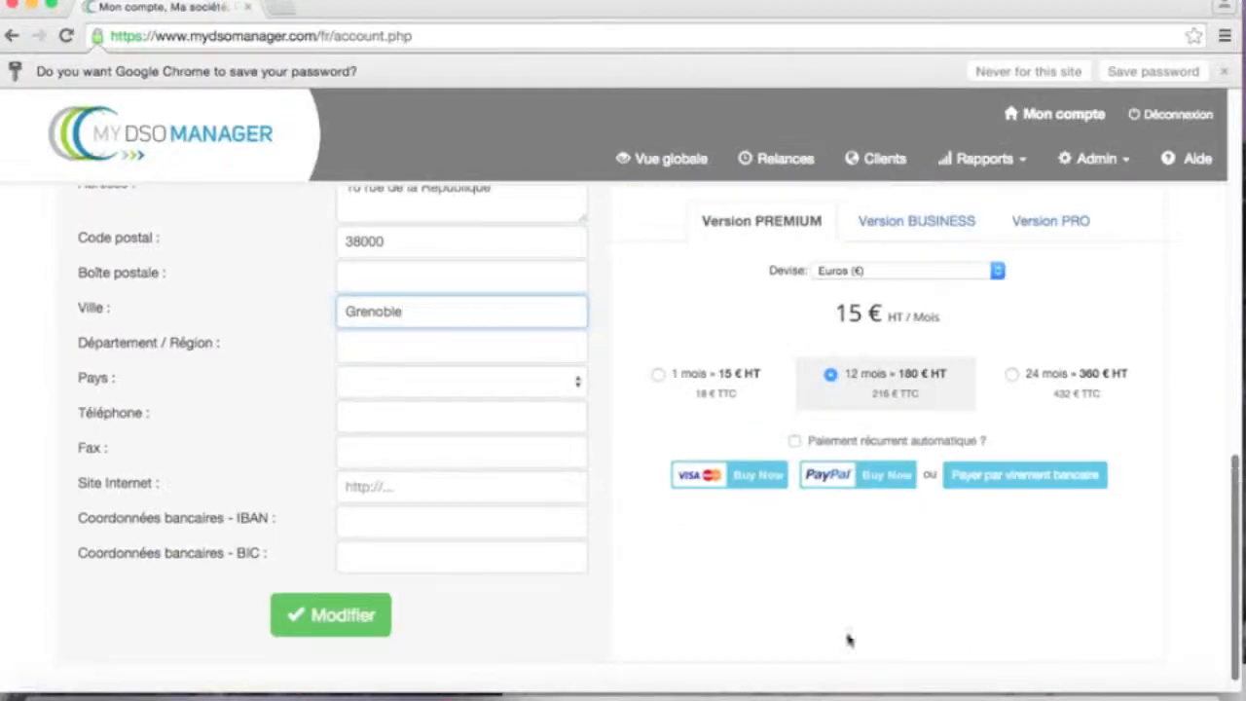
click(299, 616)
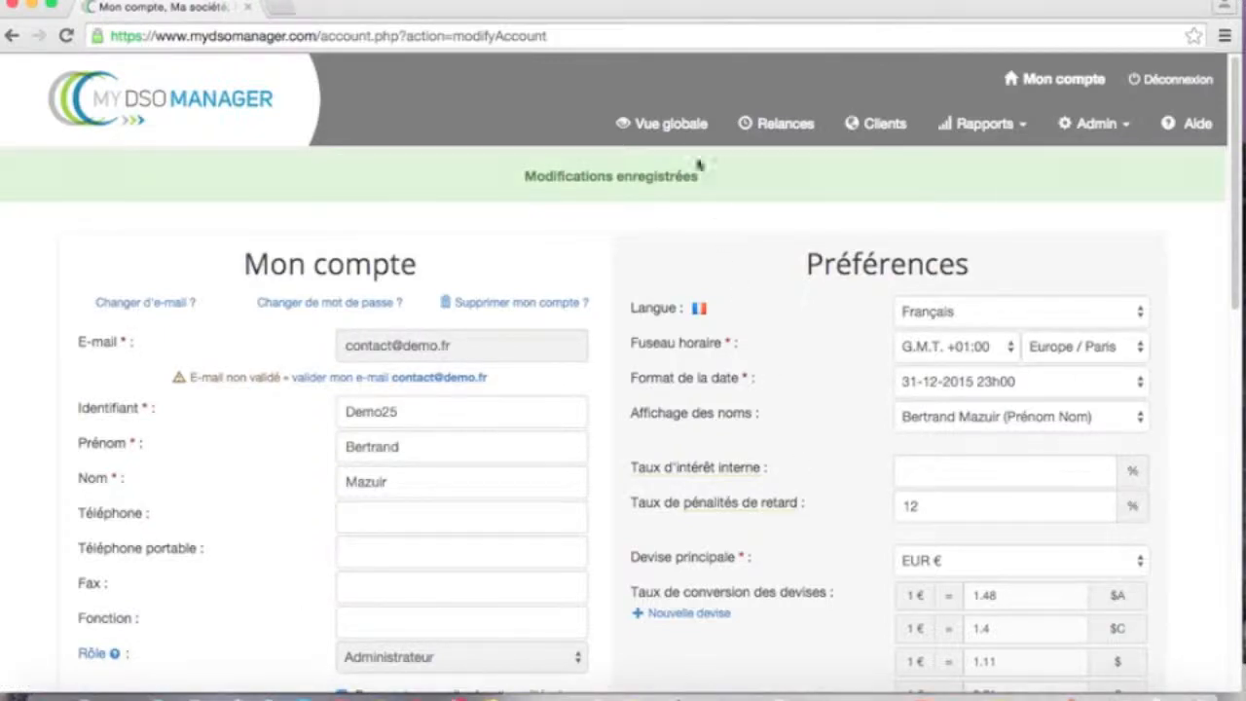
- View the Vue globale dashboard, then go to Admin > Importer/Exporter
click(686, 127)
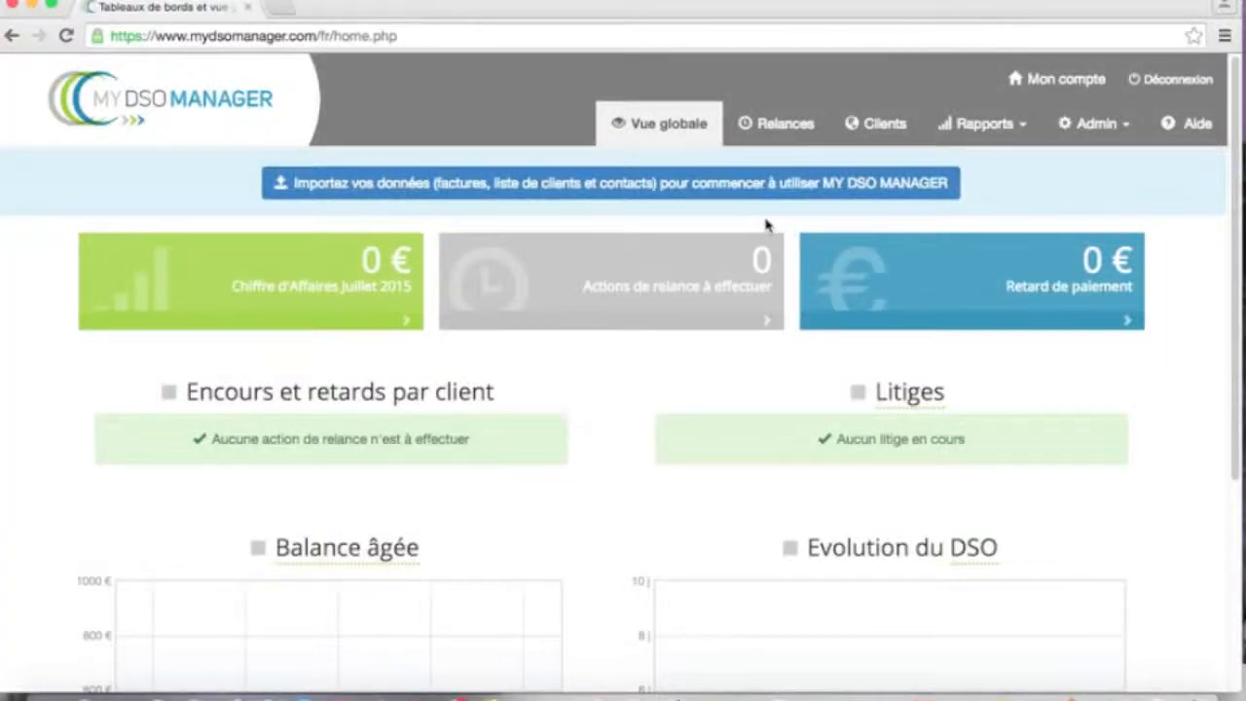
click(1099, 129)
click(1070, 215)
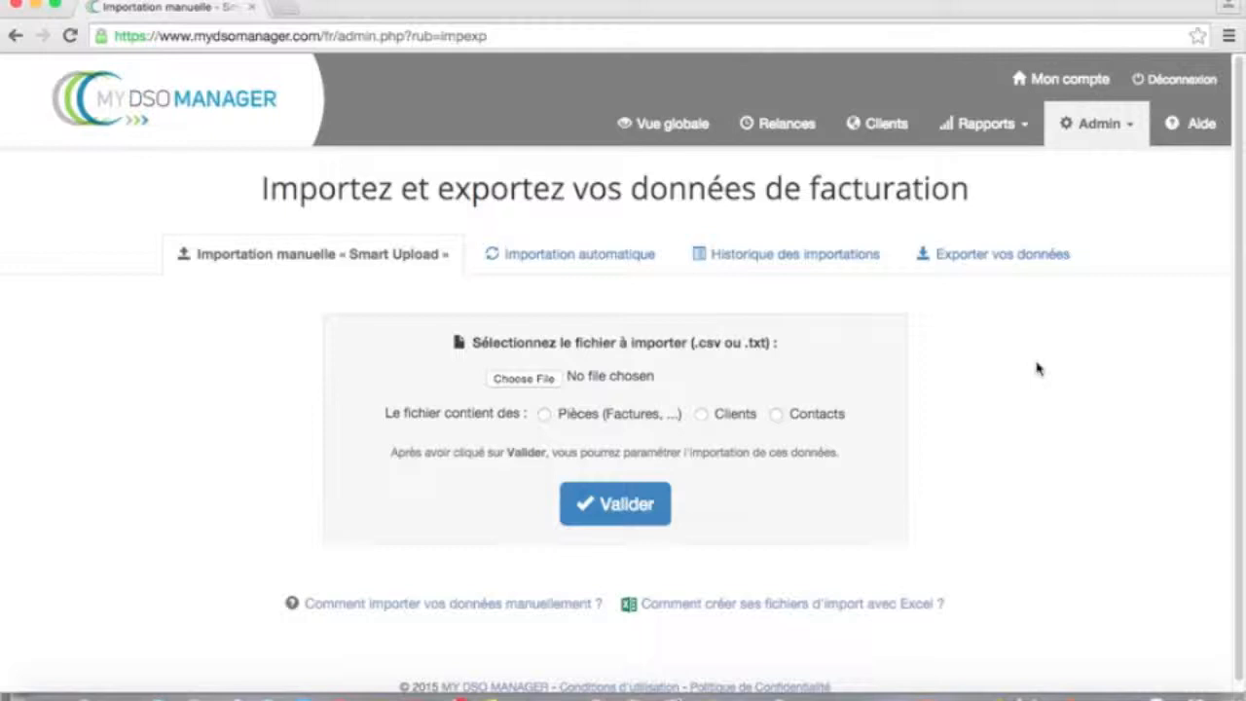
- Bring up the file picker under Importation manuelle
click(522, 378)
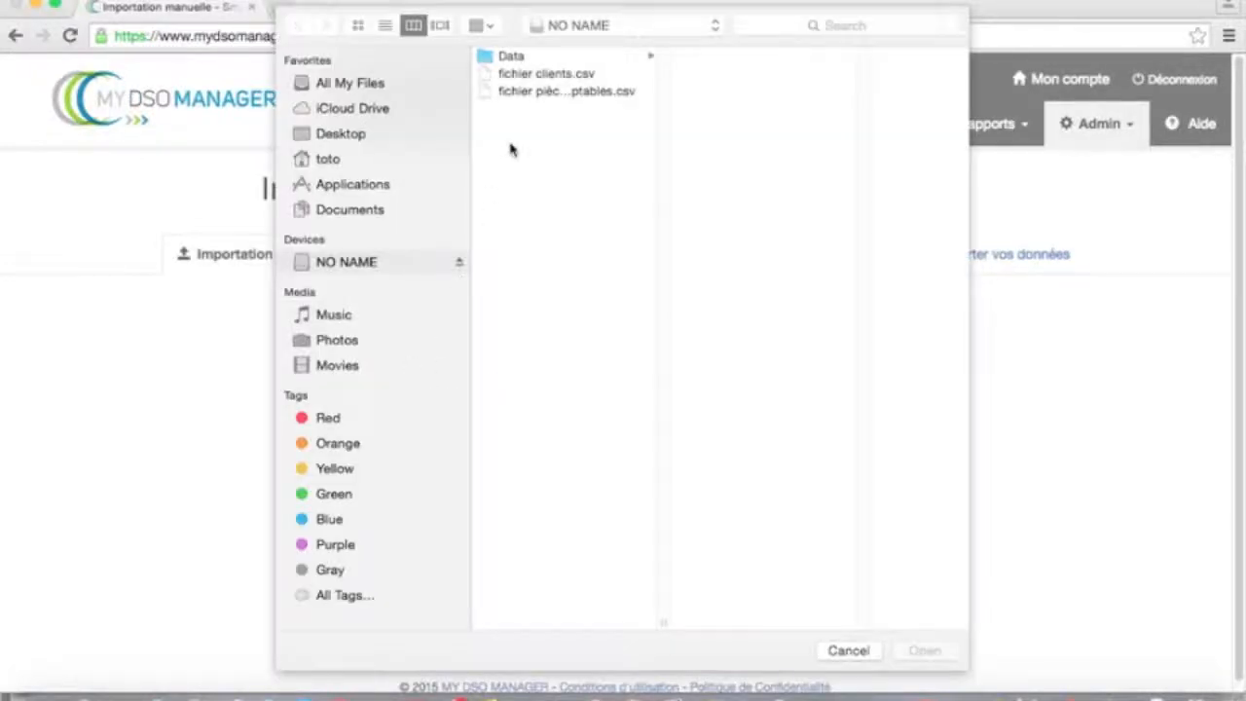
- Load fichier pièces comptables.csv as Pièces (Factures, ...) and validate it
click(530, 90)
click(910, 649)
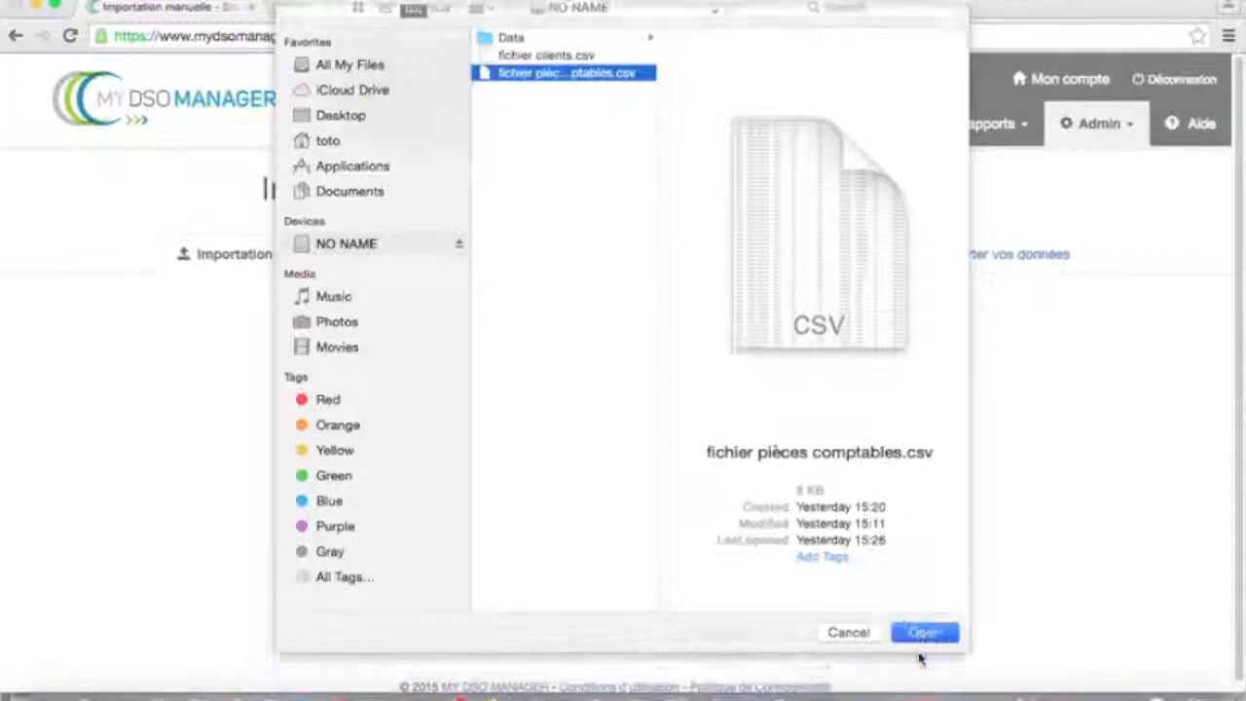
click(544, 415)
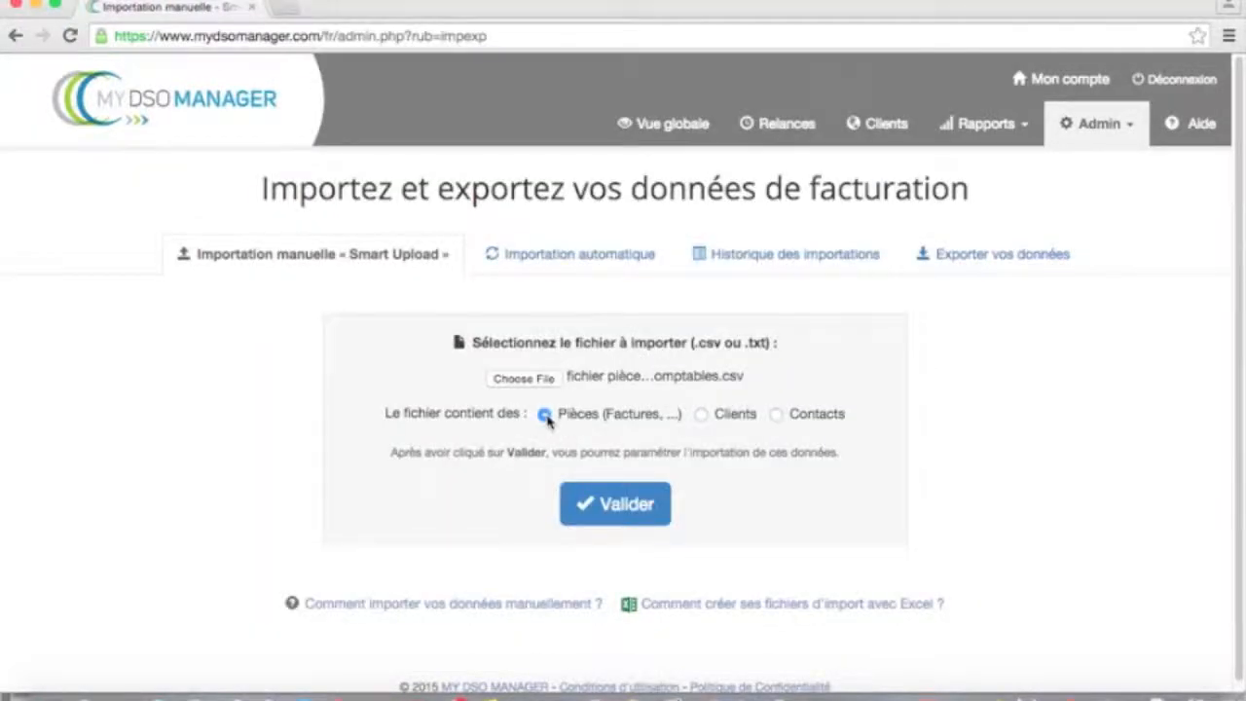
click(630, 515)
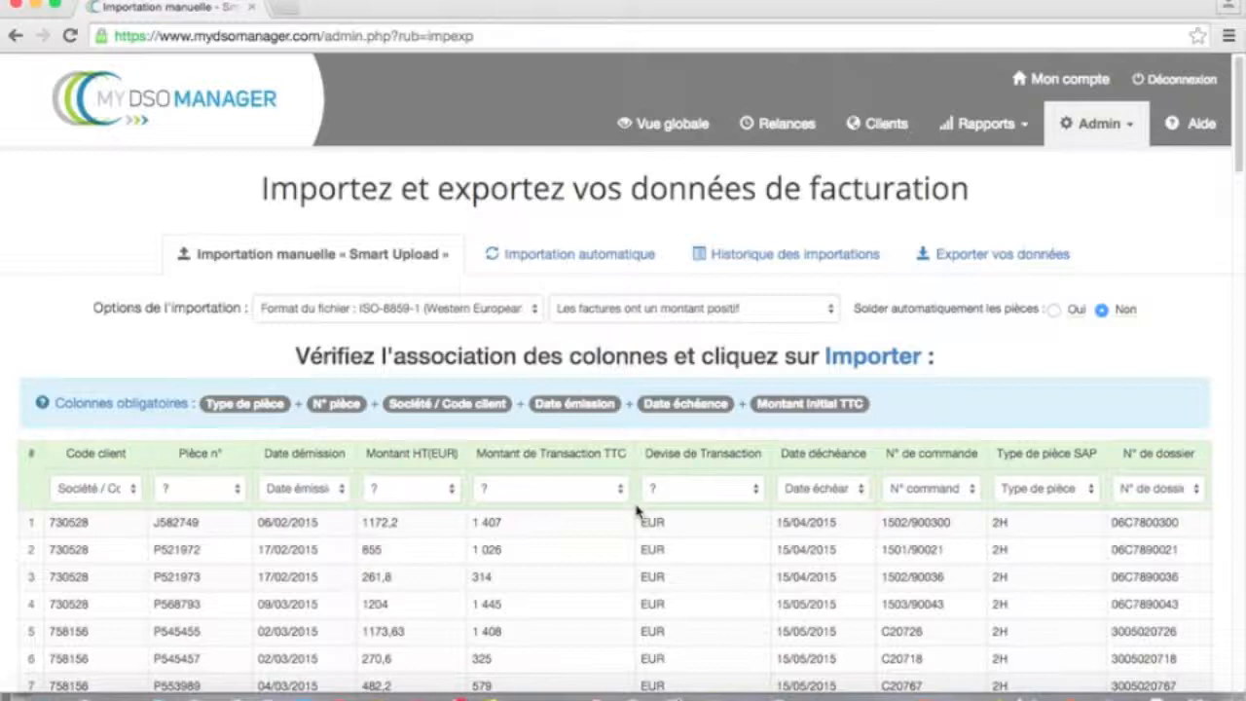
- Map the Code client column to Société / Code client and Pièce n° to N° pièce
click(127, 488)
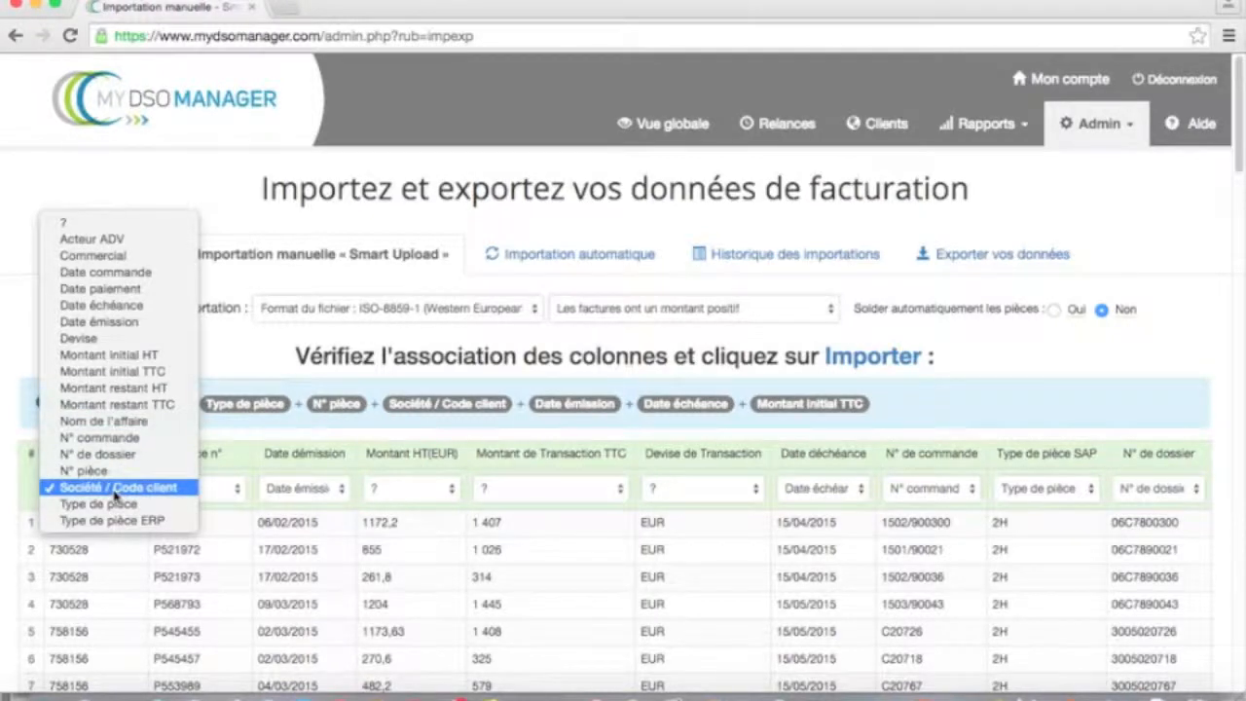
click(114, 491)
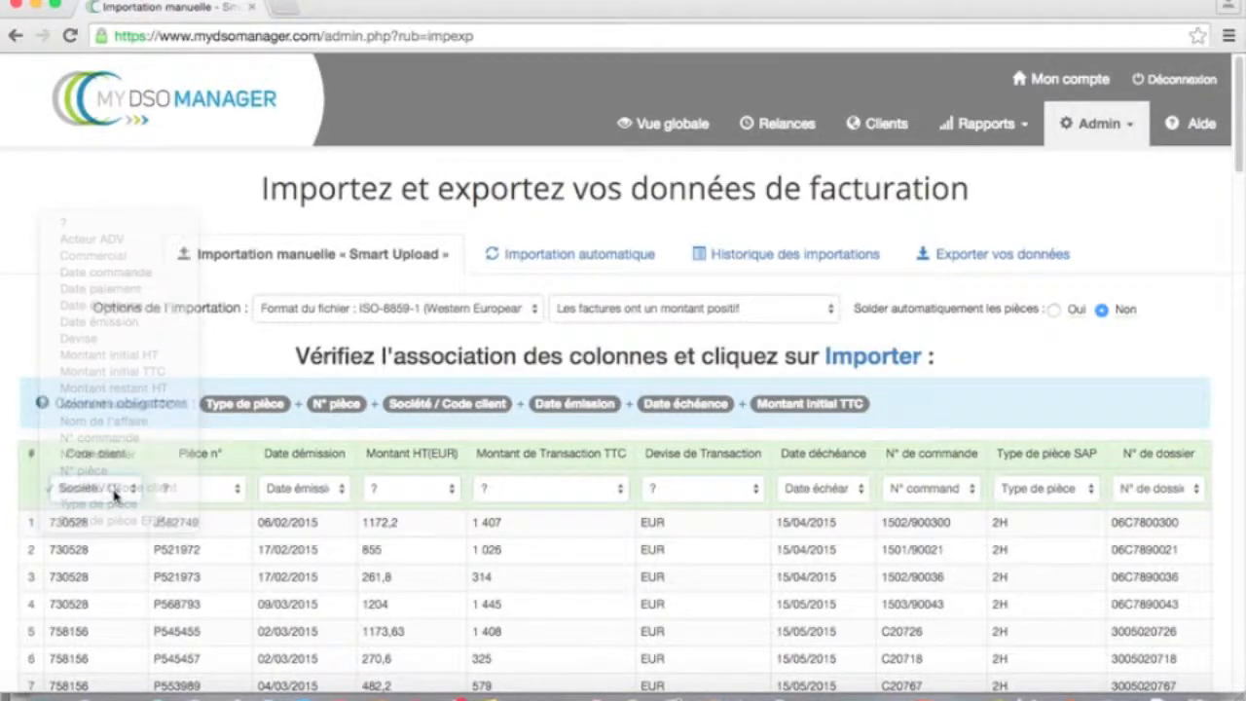
click(239, 494)
mouse_move(234, 686)
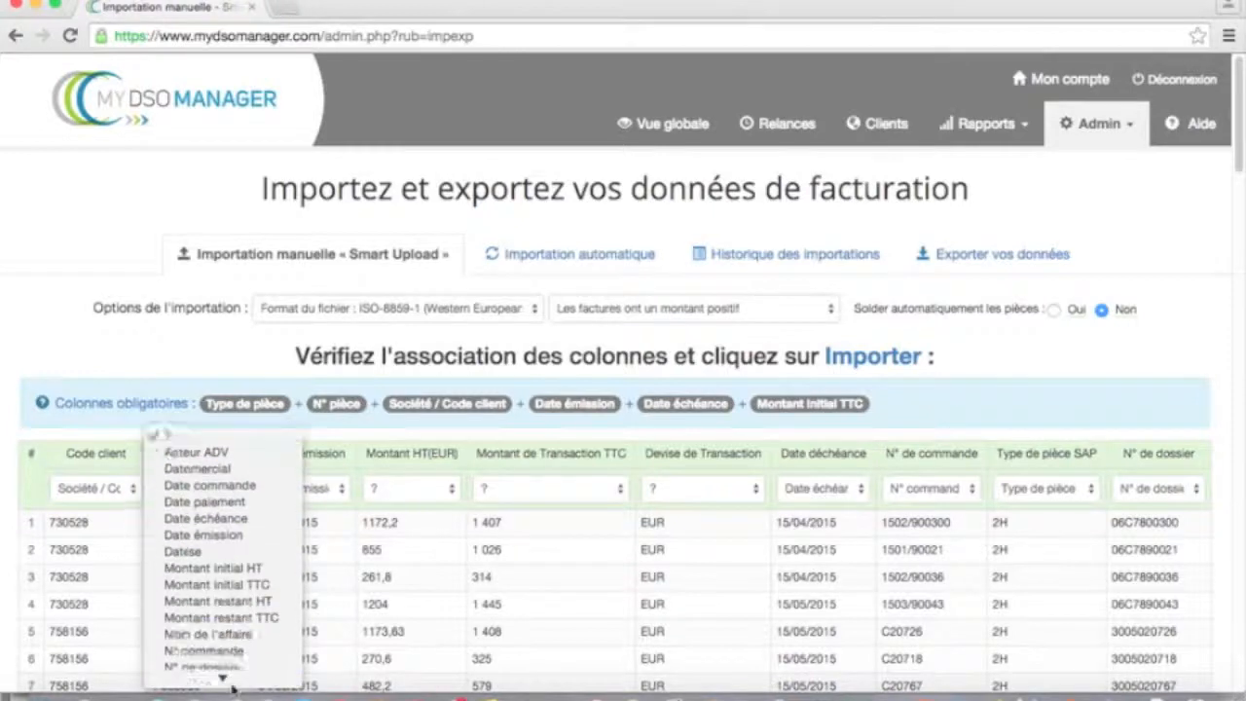
click(209, 626)
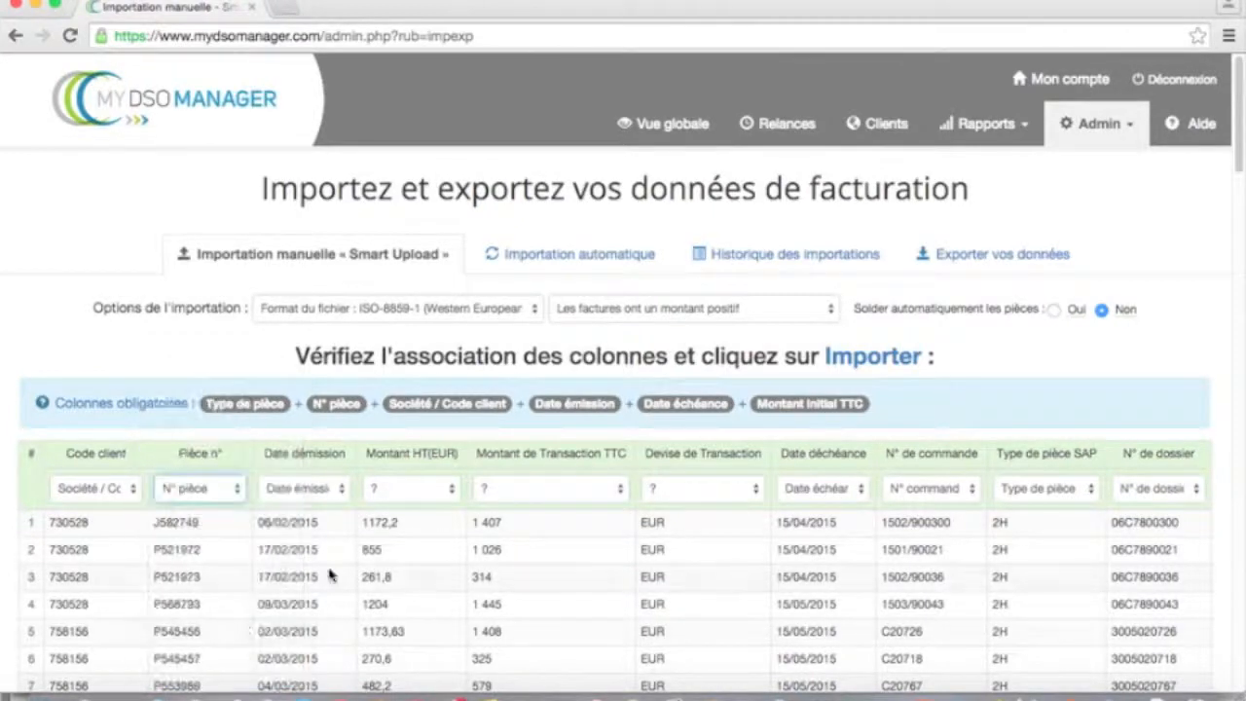
- Map Montant HT, Montant de Transaction TTC and Devise de Transaction to Montant initial HT, Montant initial TTC and Devise
click(444, 487)
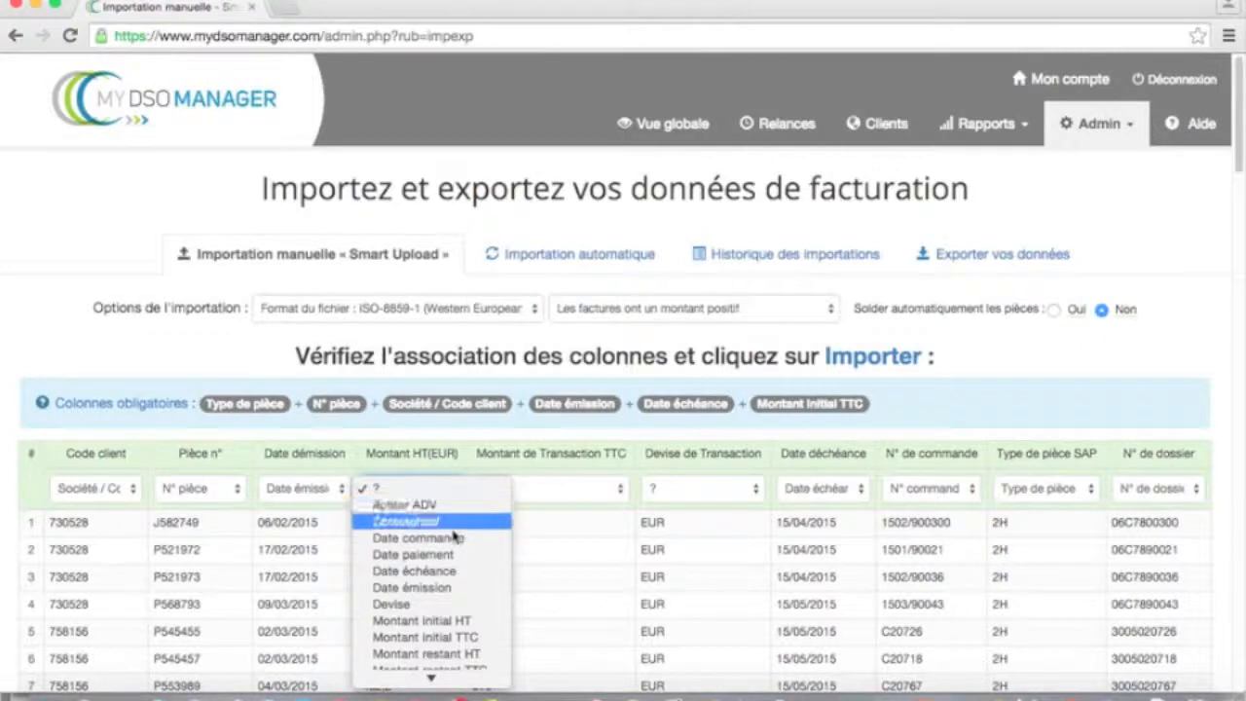
click(442, 623)
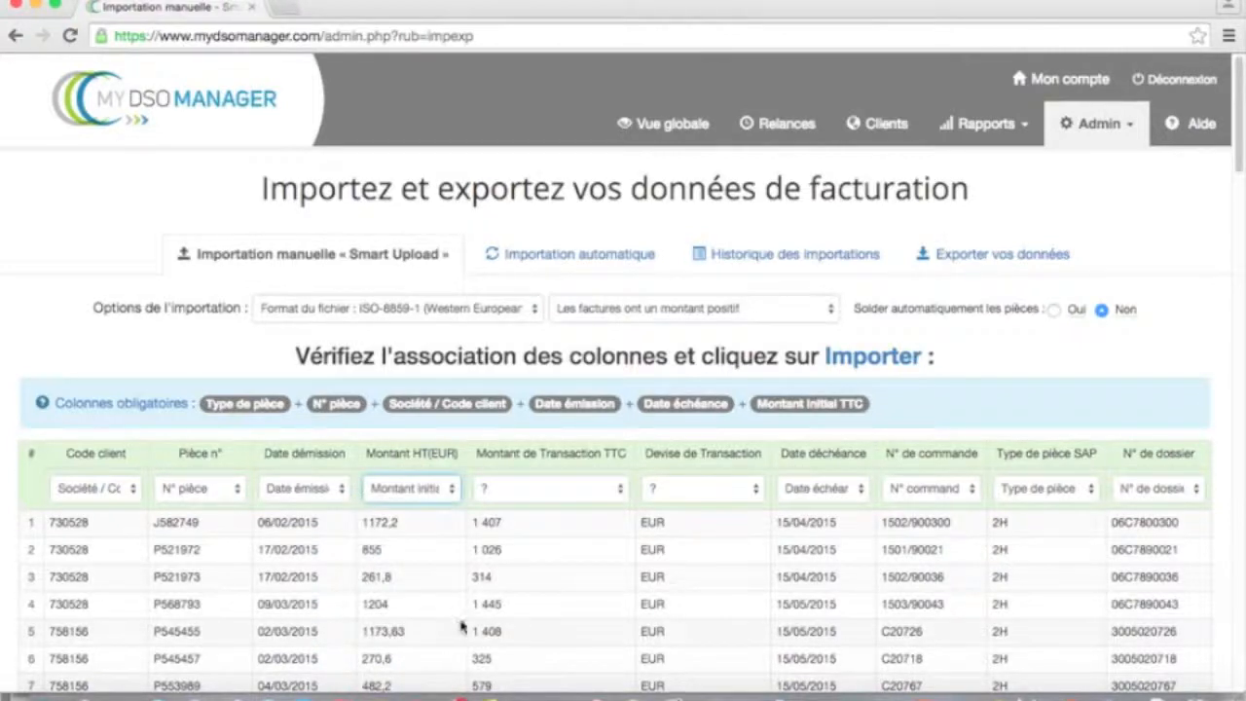
click(621, 489)
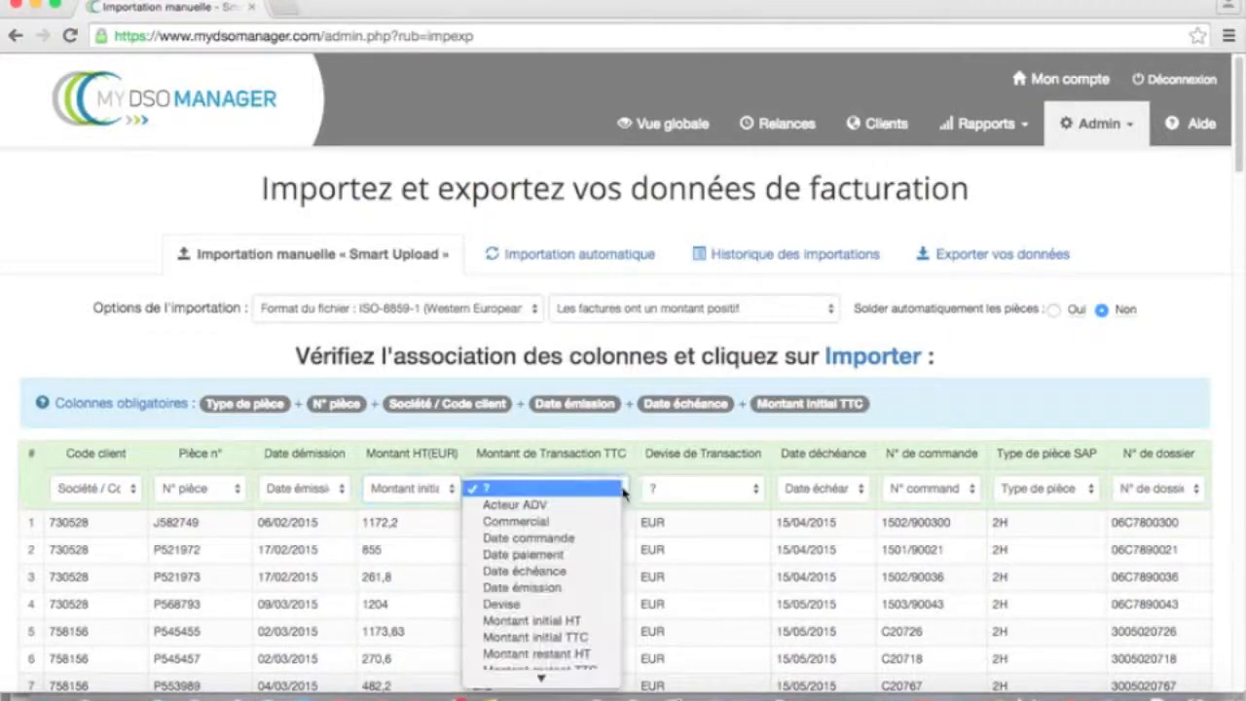
click(583, 642)
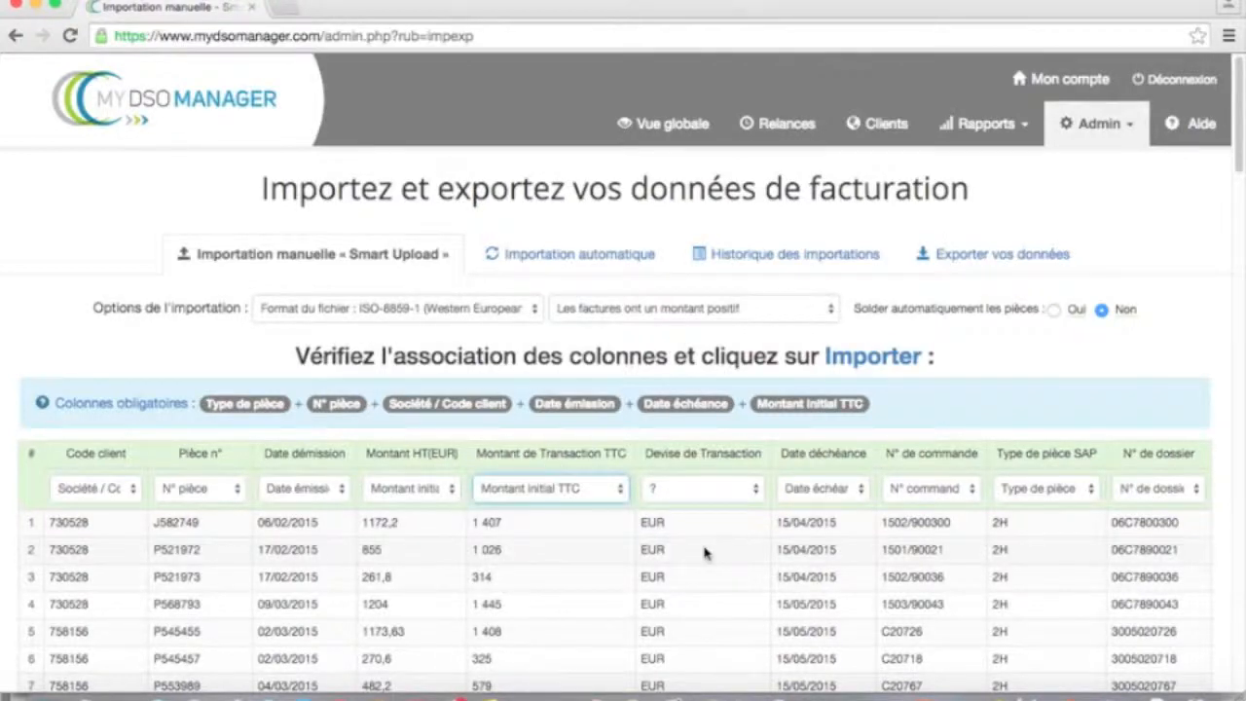
click(753, 490)
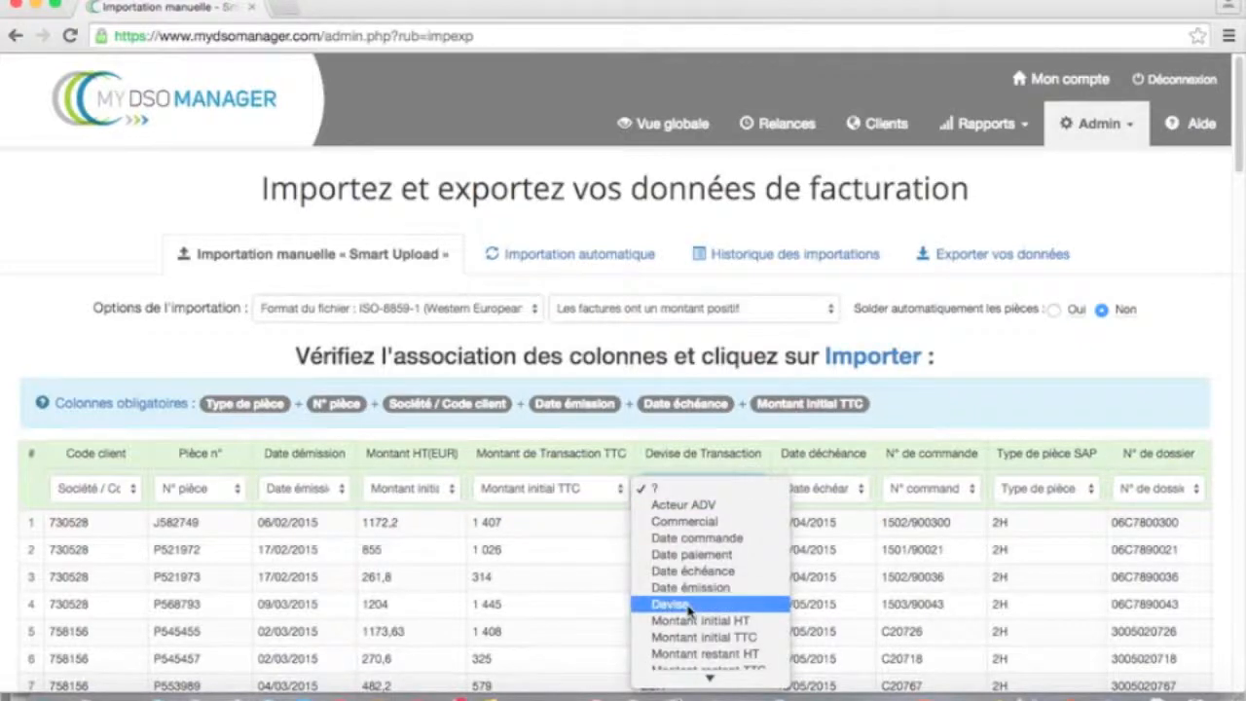
click(689, 604)
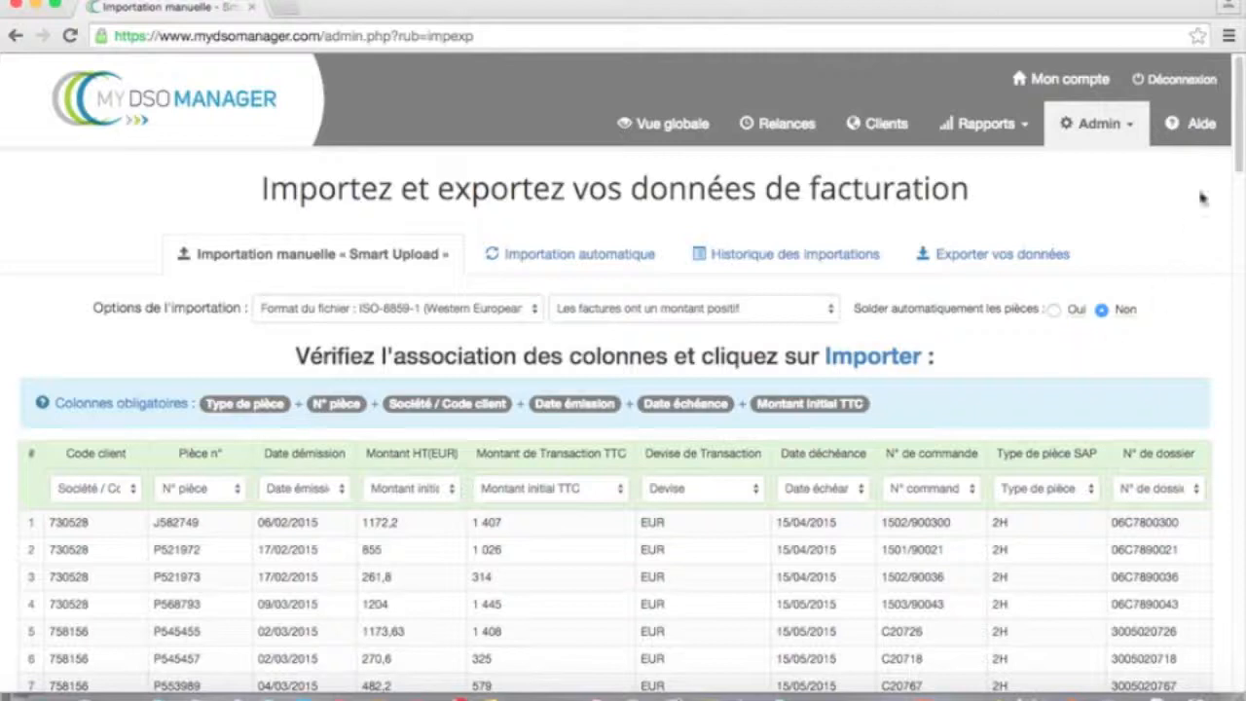
- In the document-type matching panel, match 2H to Facture, 2J to Avoir and ZD to Réglement
drag(1232, 109, 1235, 665)
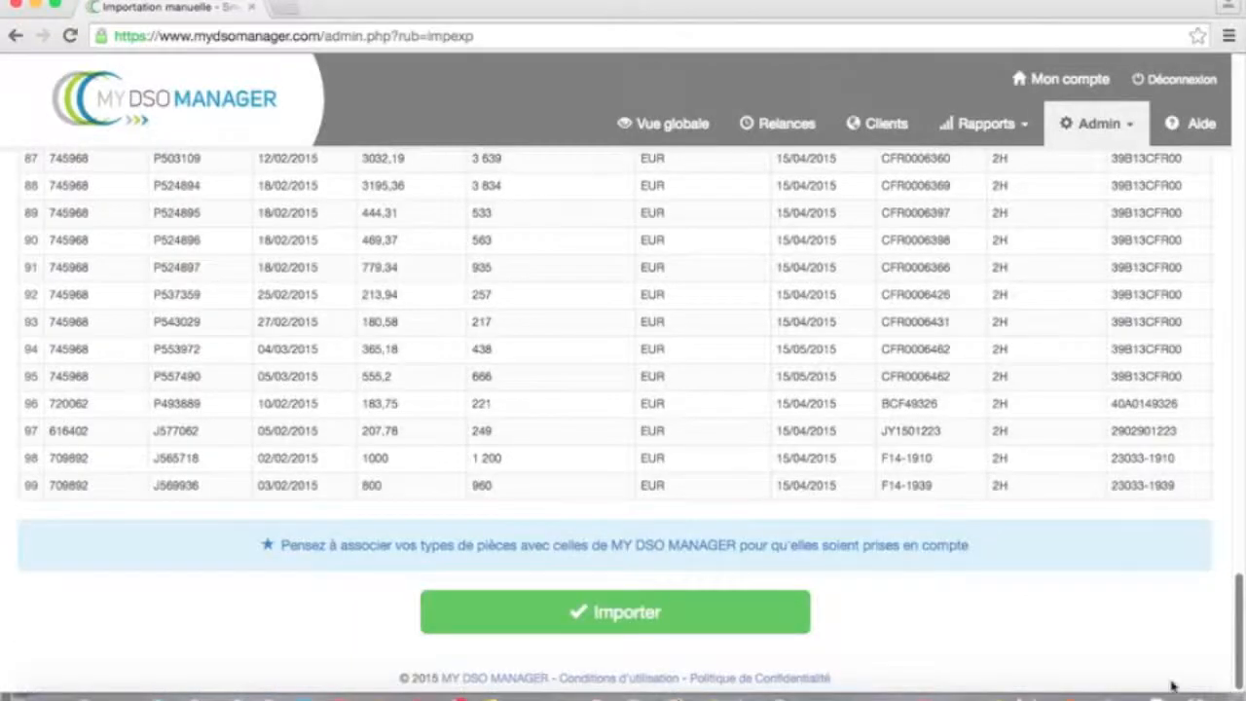
click(394, 551)
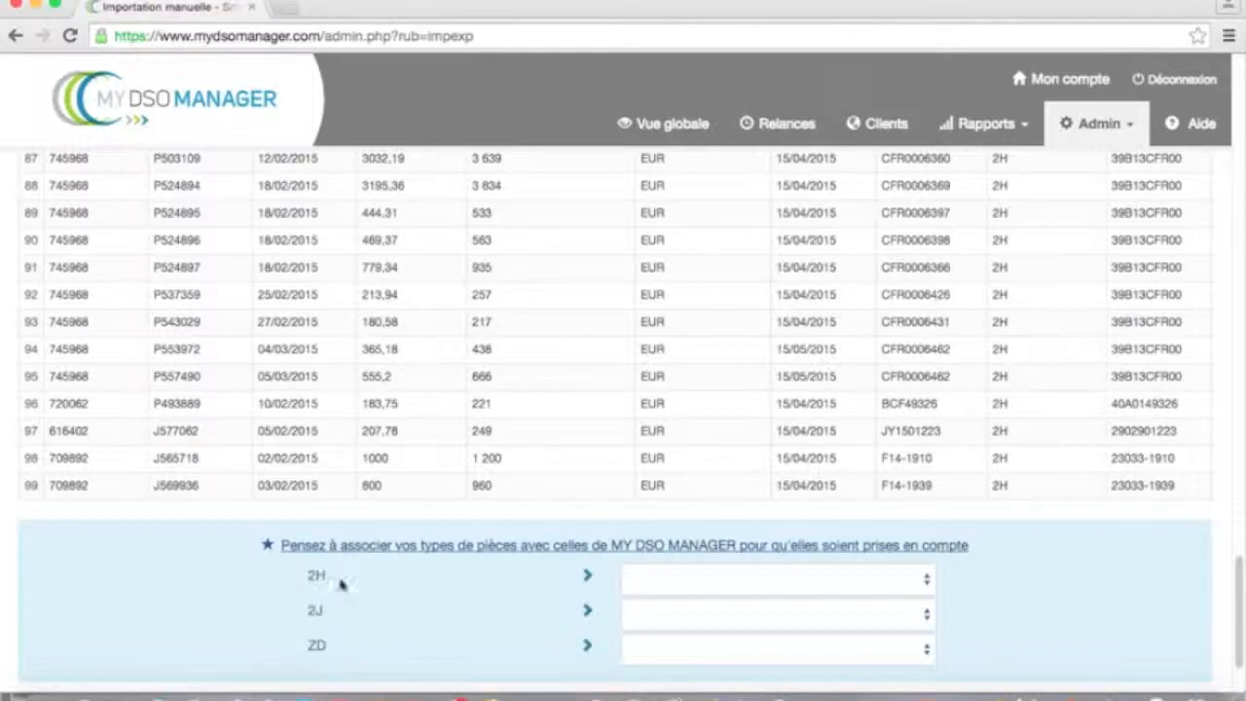
click(927, 582)
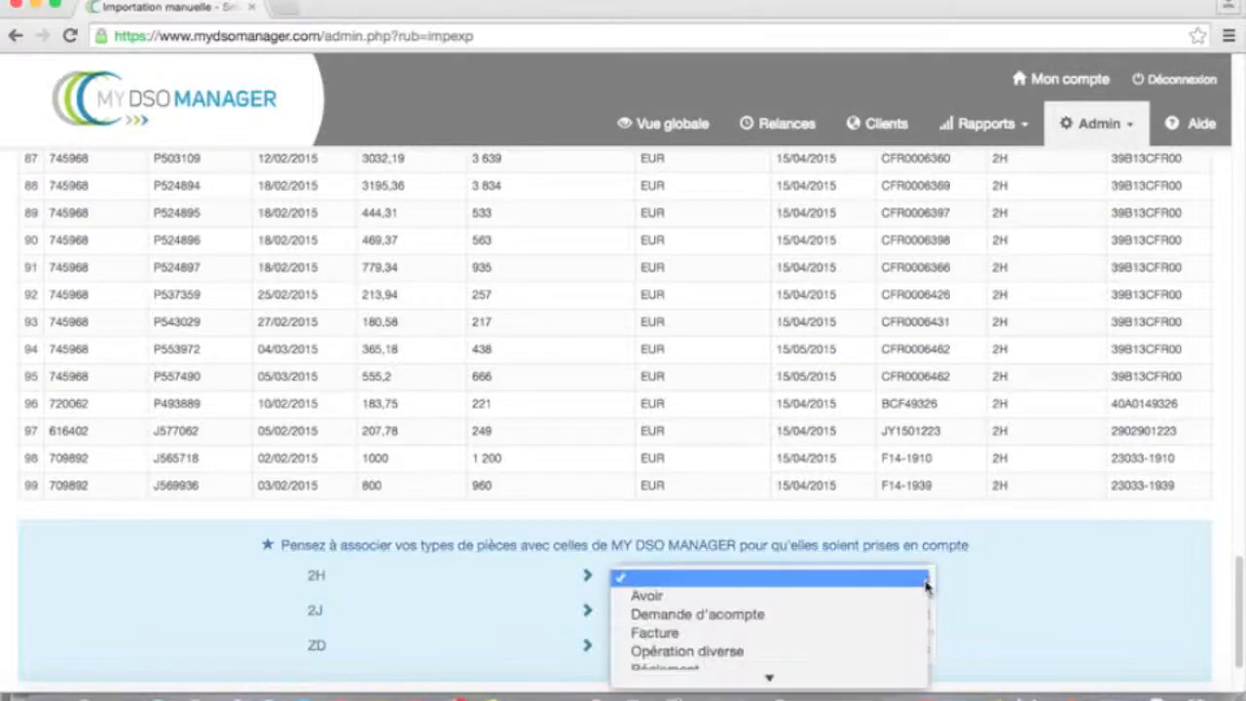
click(789, 633)
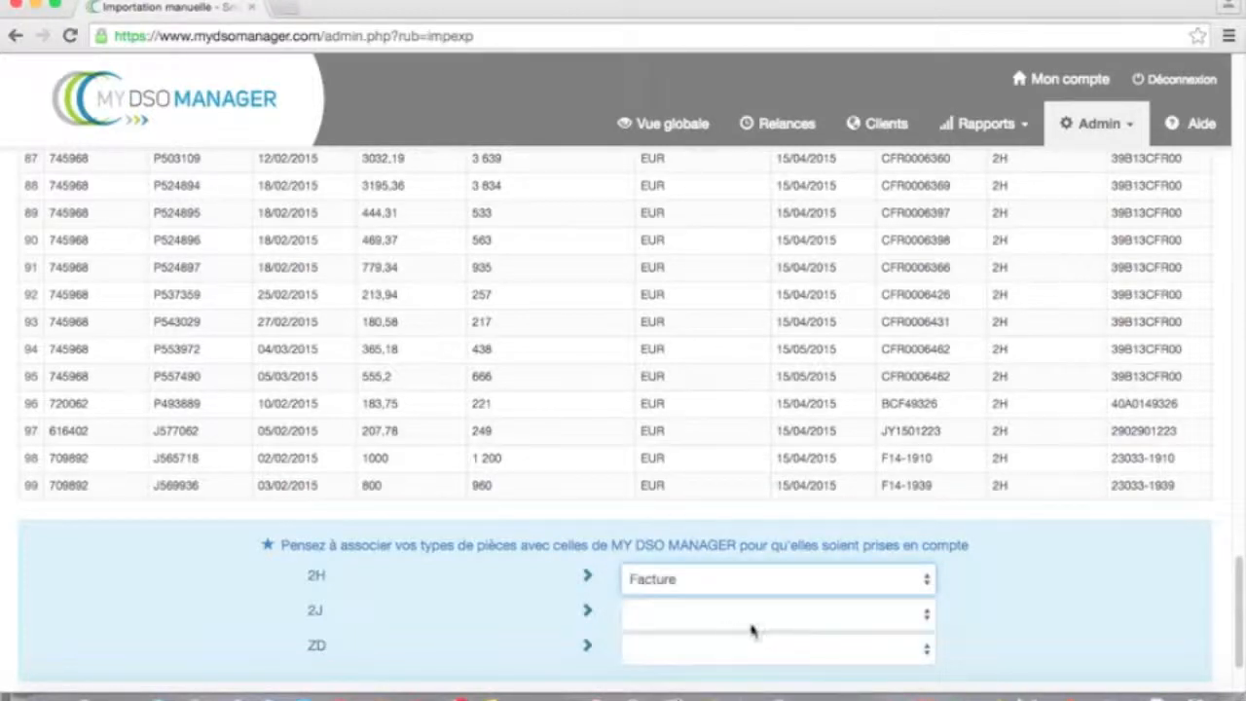
click(926, 619)
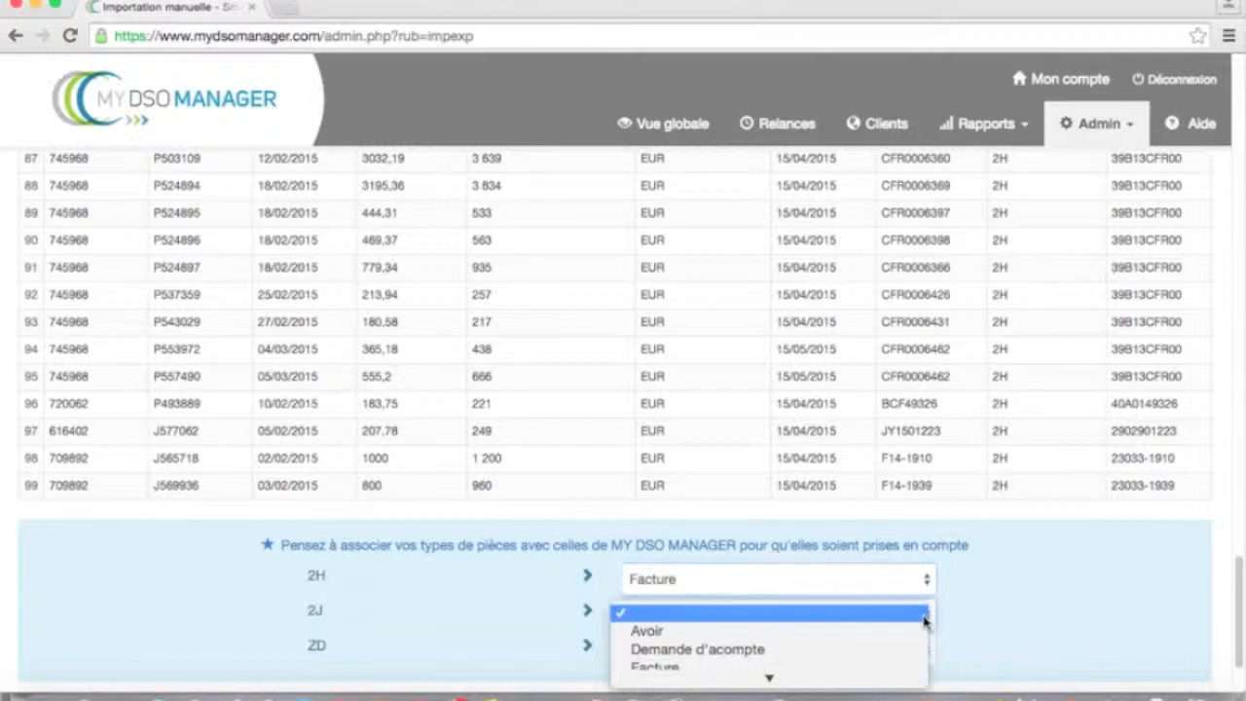
scroll(854, 651, down, 2)
click(807, 596)
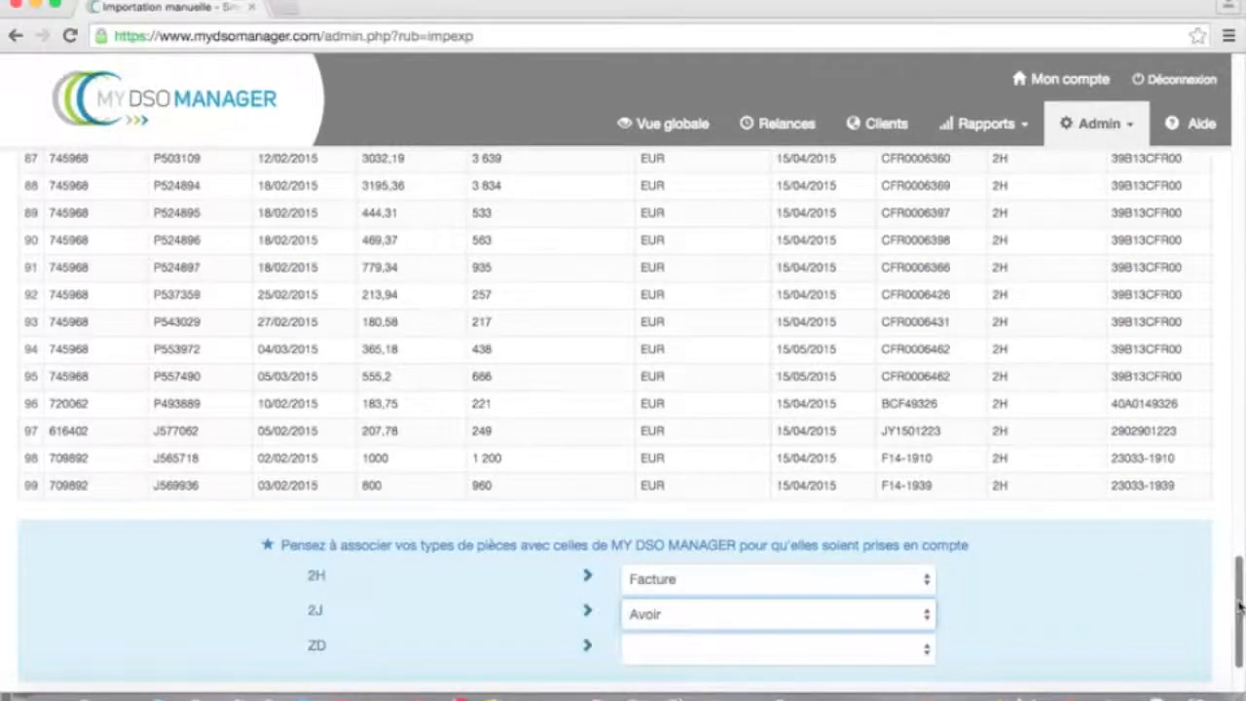
scroll(1233, 597, down, 2)
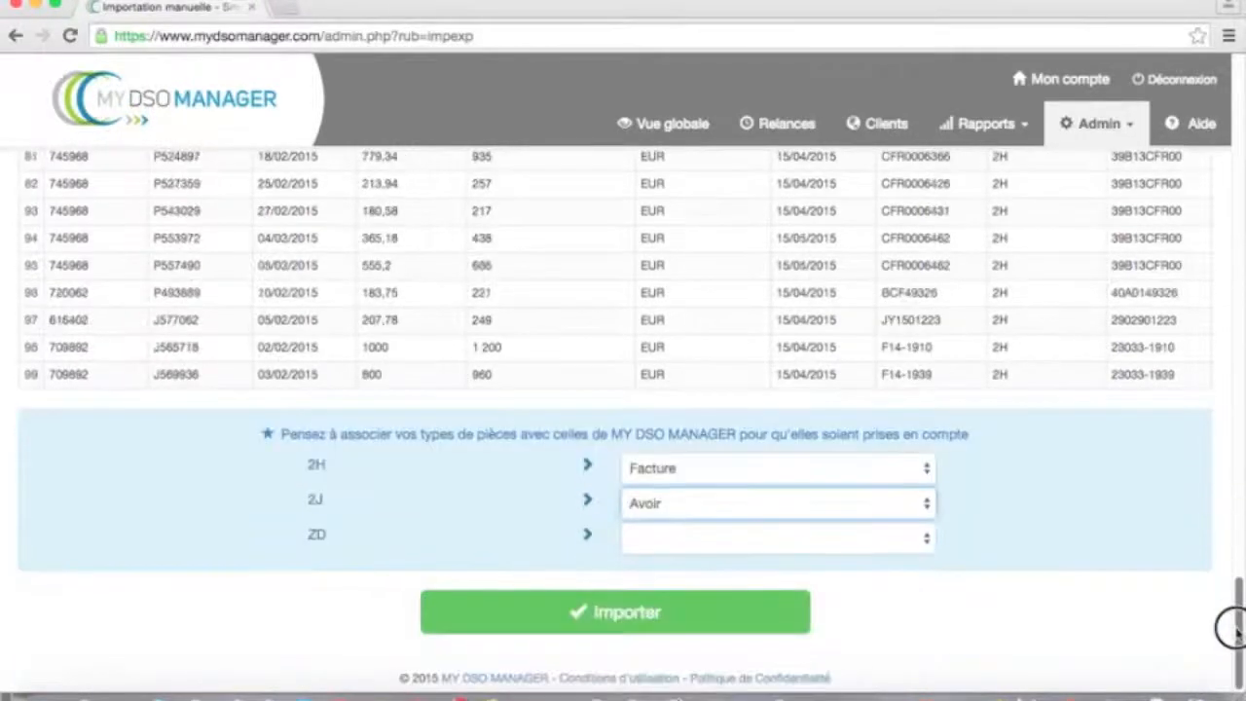
click(901, 546)
click(798, 628)
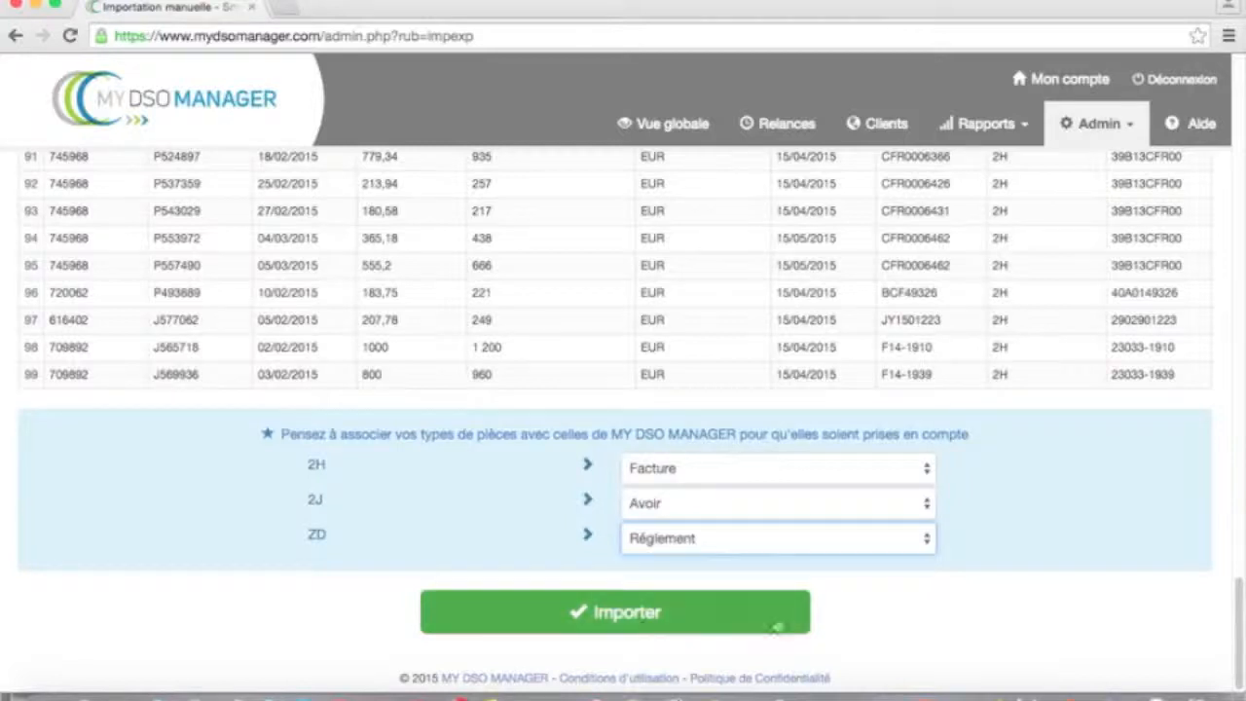
- Run and confirm the invoice import, adding 99 documents and 26 clients
click(641, 626)
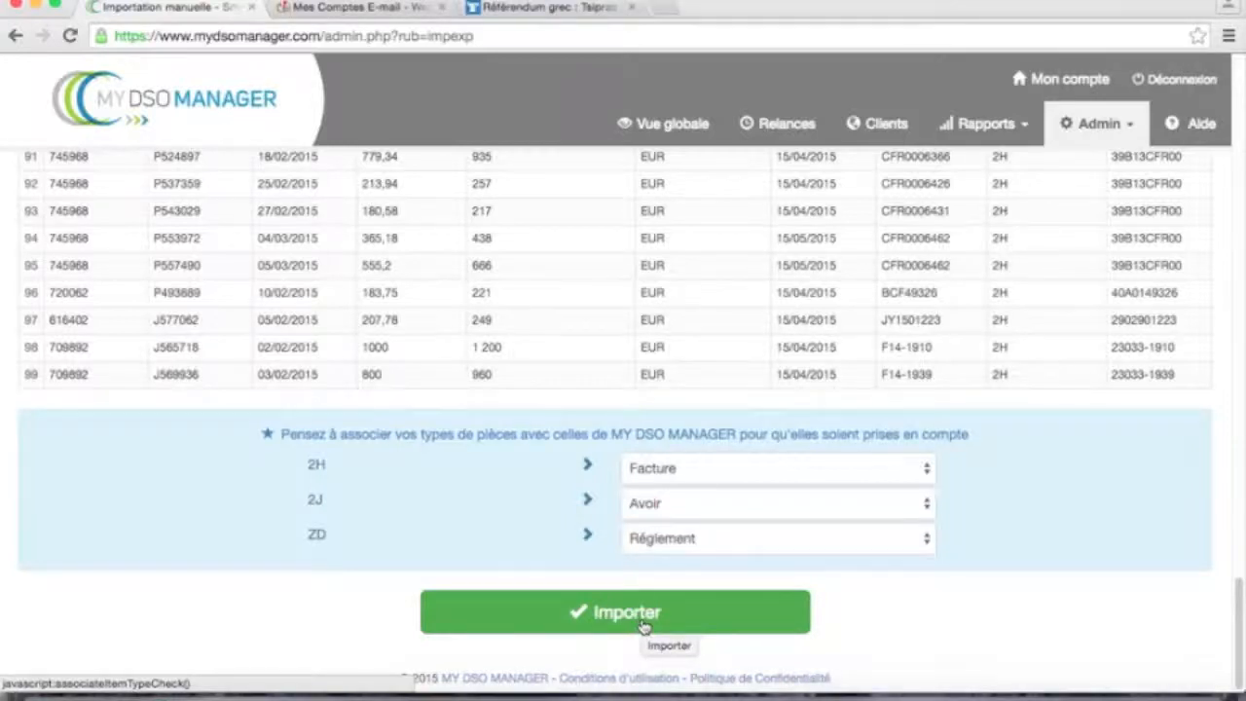
click(641, 626)
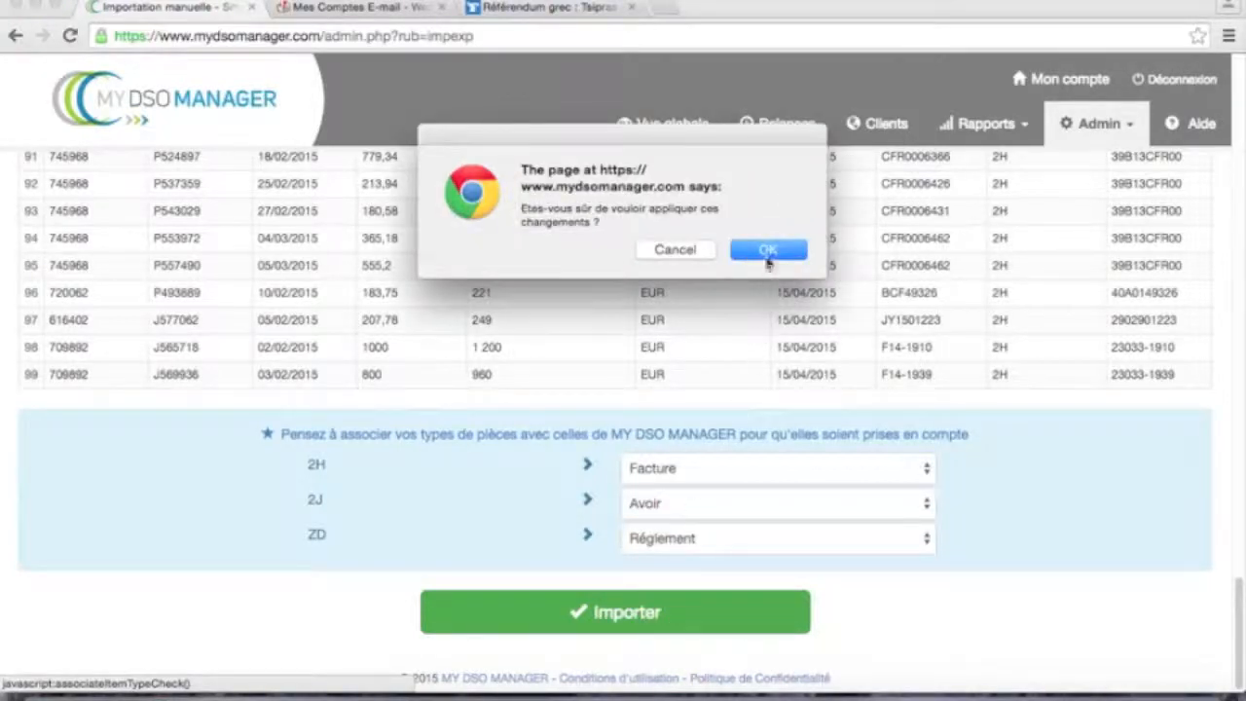
click(767, 252)
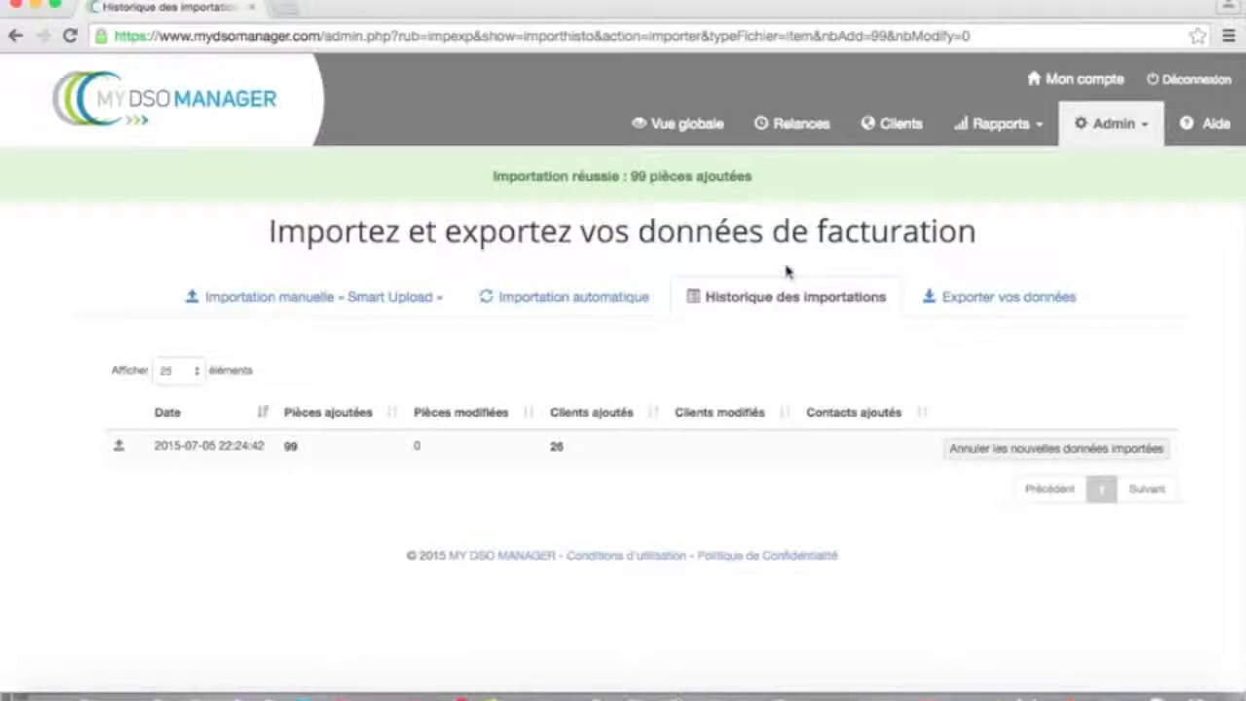
- Upload fichier clients.csv through Smart Upload as a Clients file and validate it for column mapping
click(264, 305)
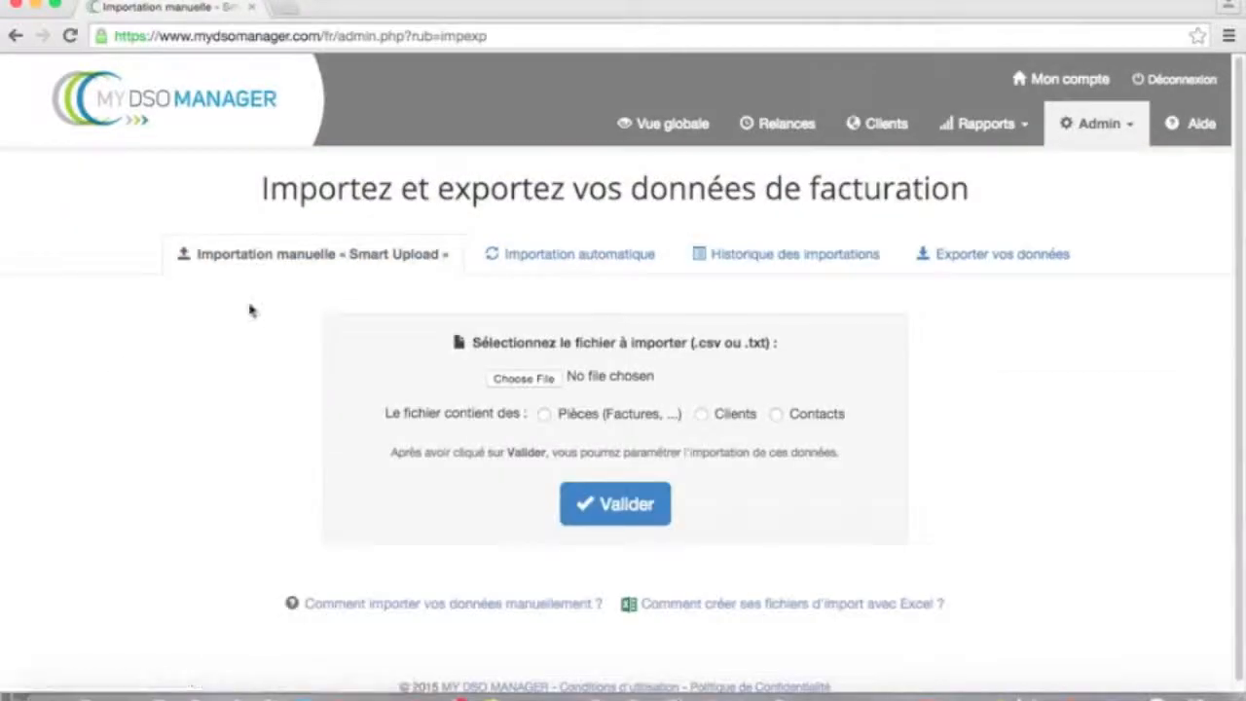
click(538, 381)
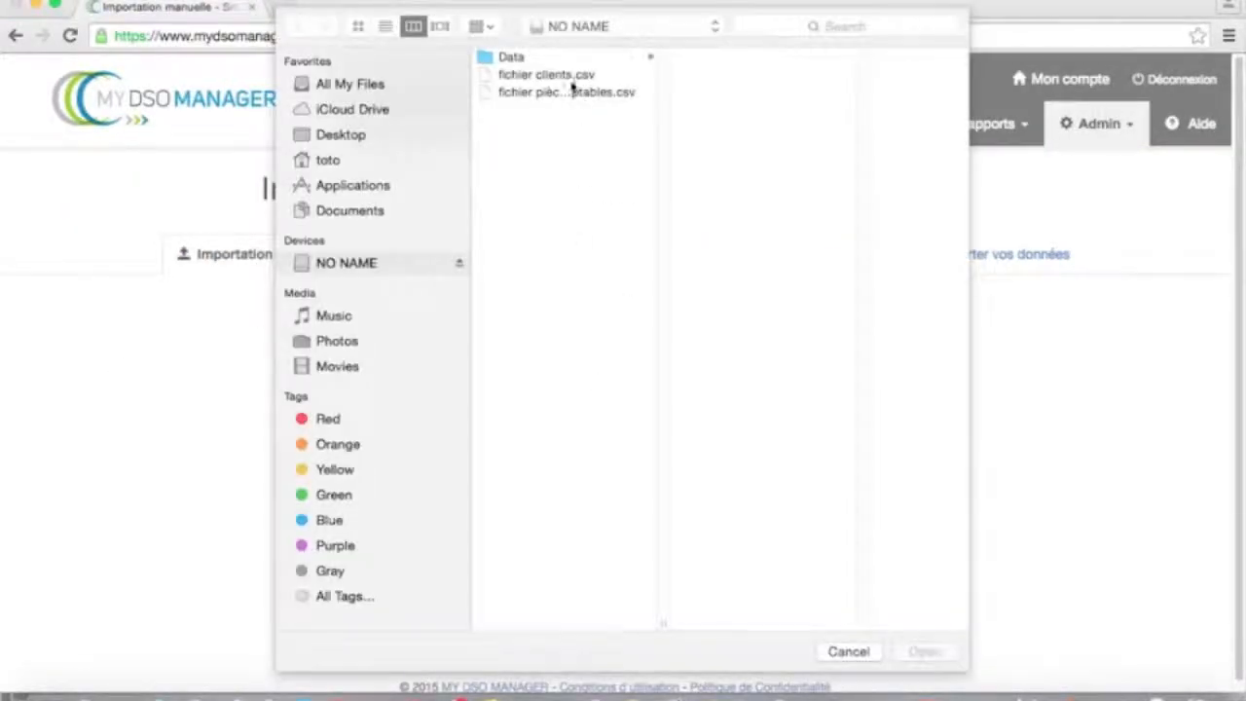
click(569, 78)
click(930, 652)
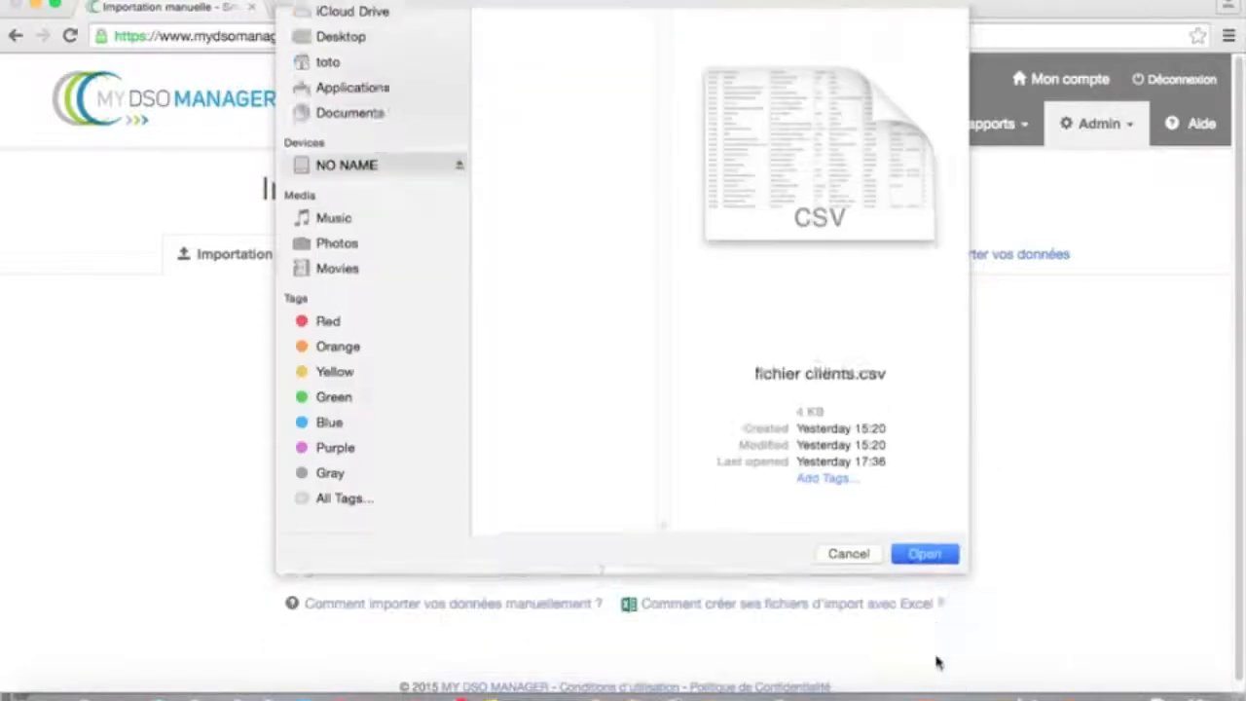
click(701, 414)
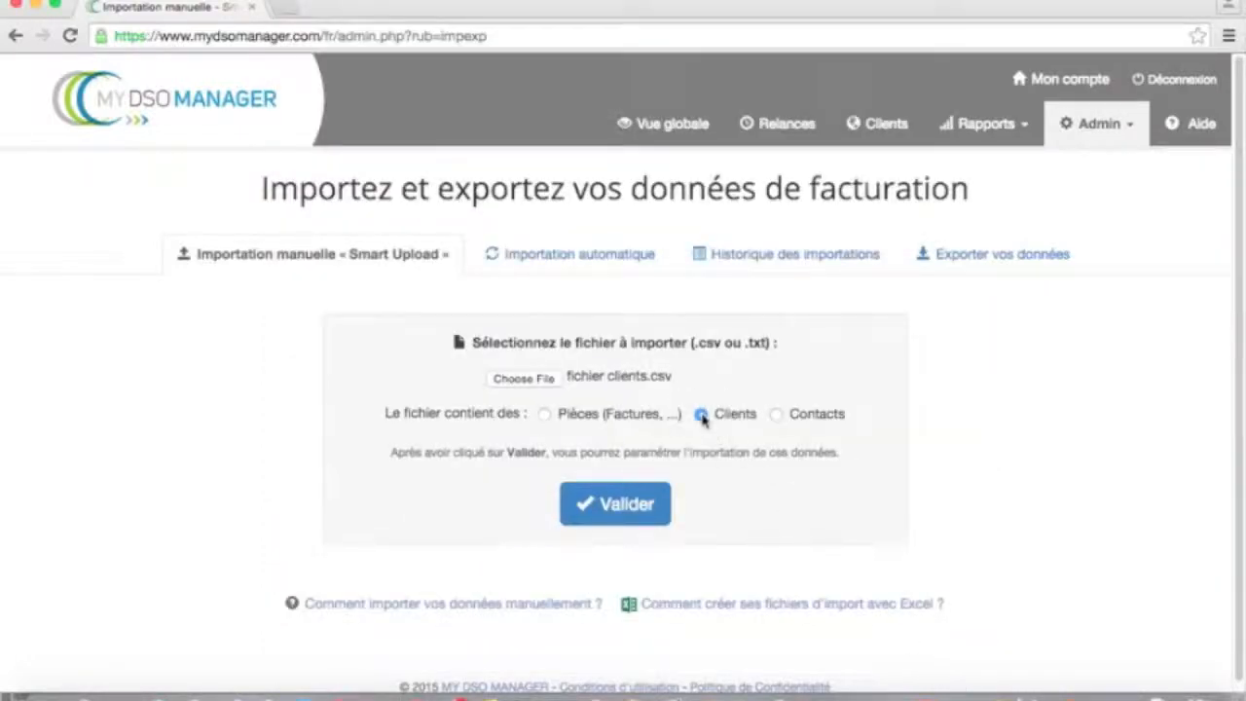
click(633, 504)
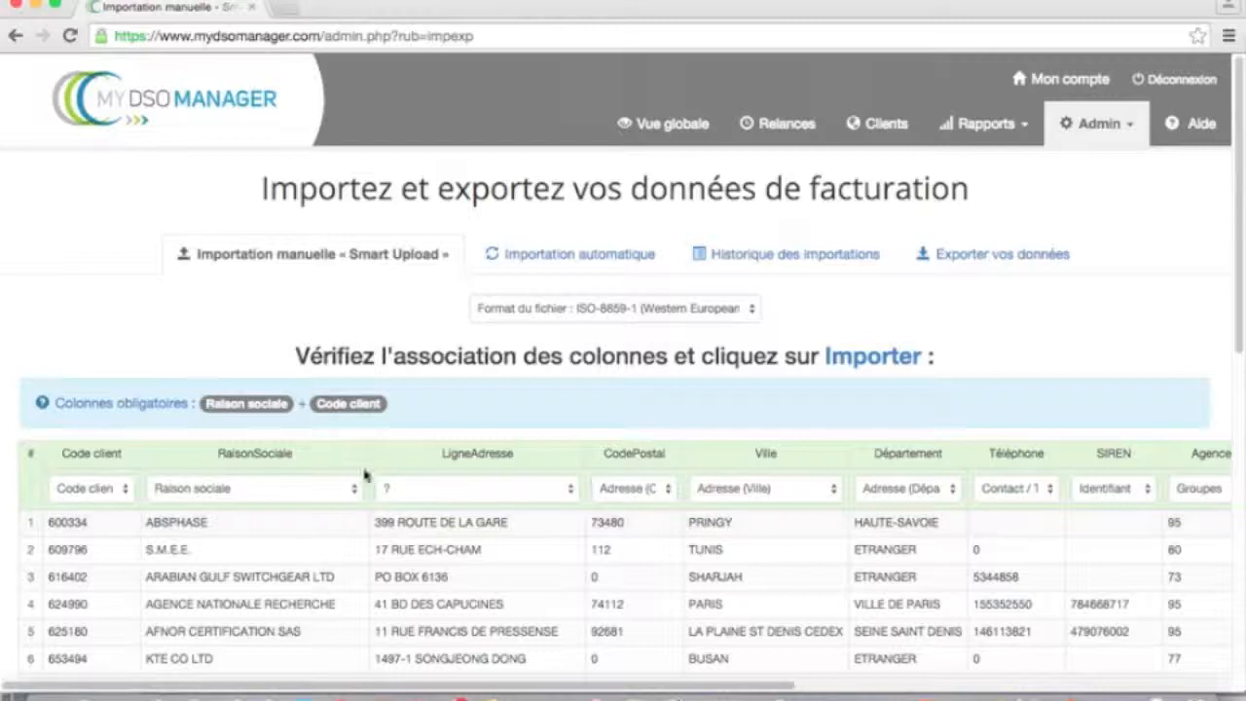
- Map LigneAdresse to Adresse (Rue), import the client rows, and view the Vue globale totals
click(570, 495)
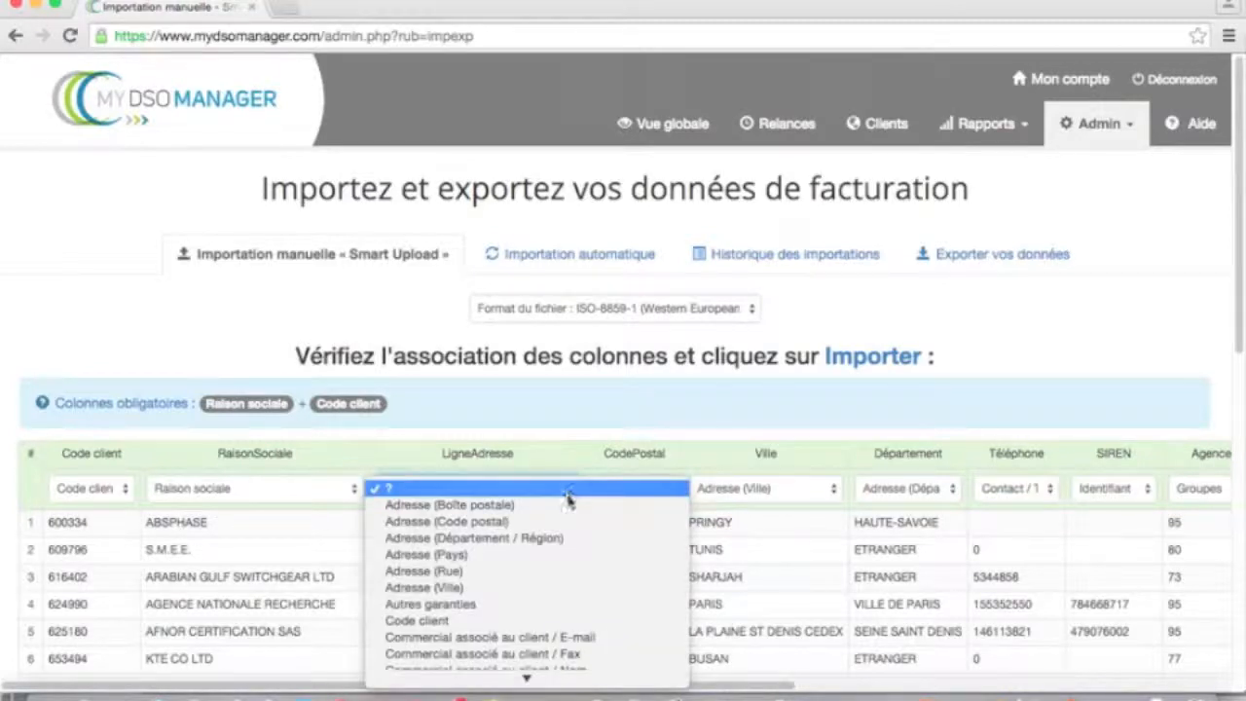
click(484, 572)
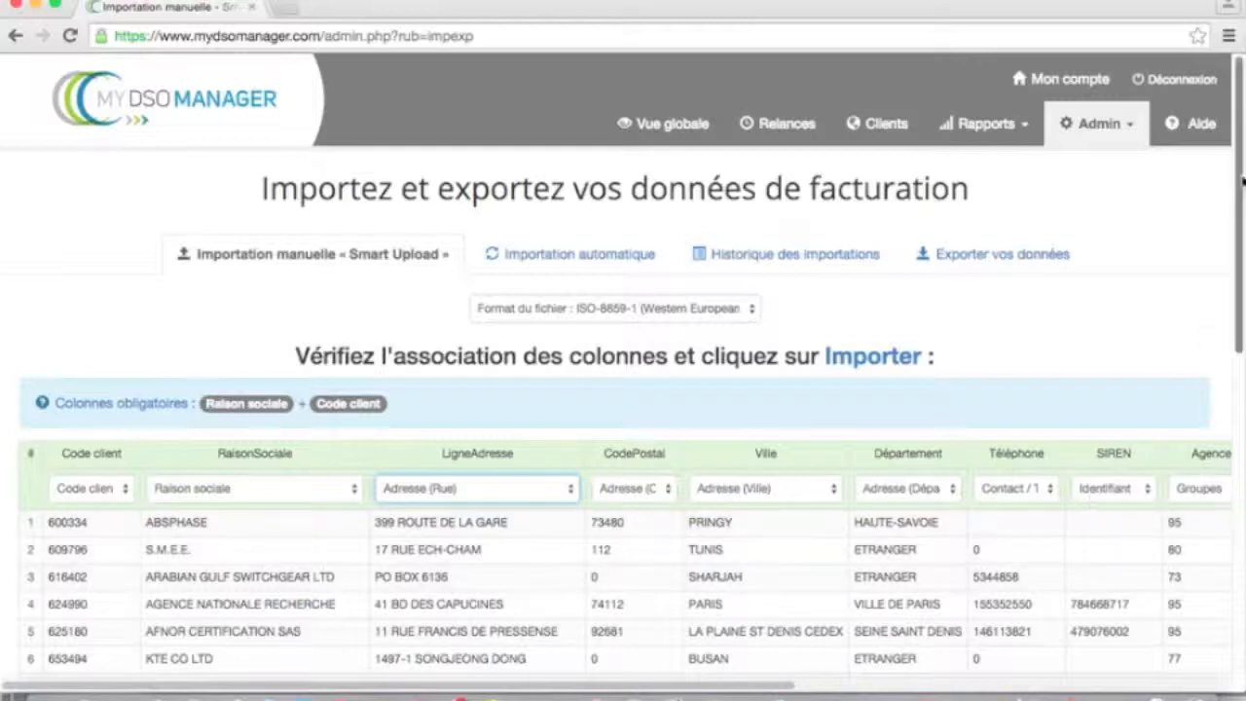
scroll(1241, 183, down, 10)
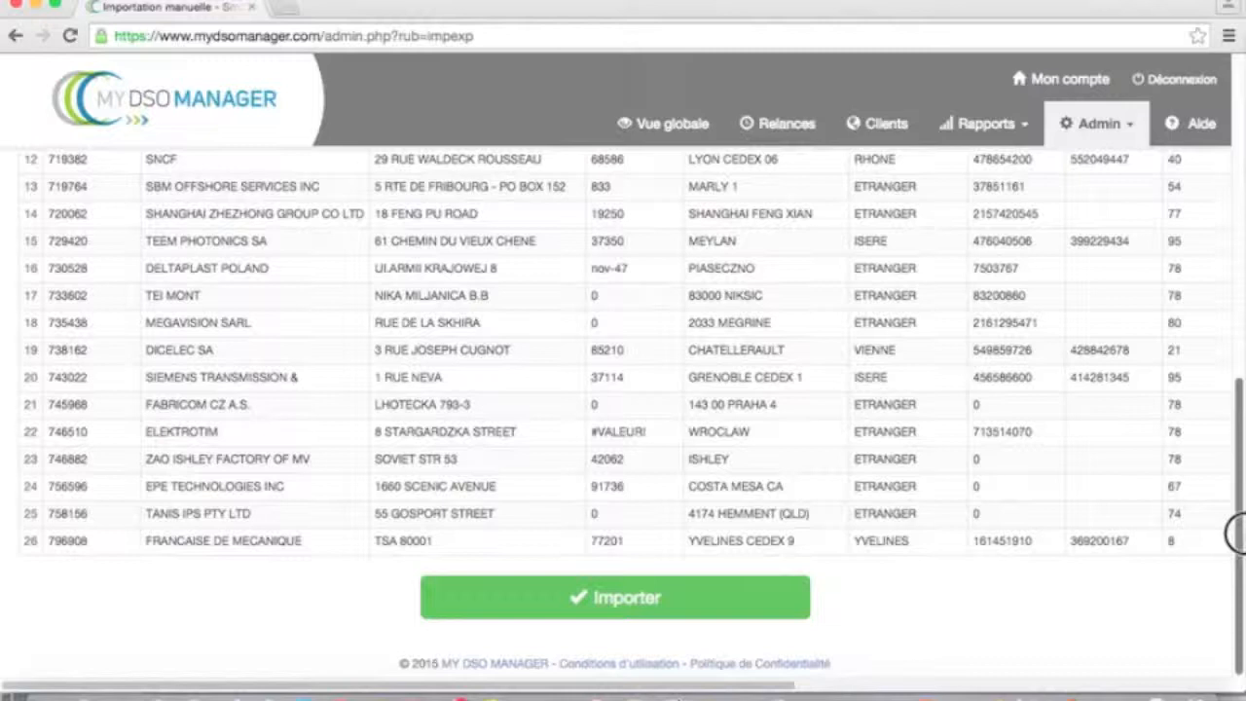
click(584, 601)
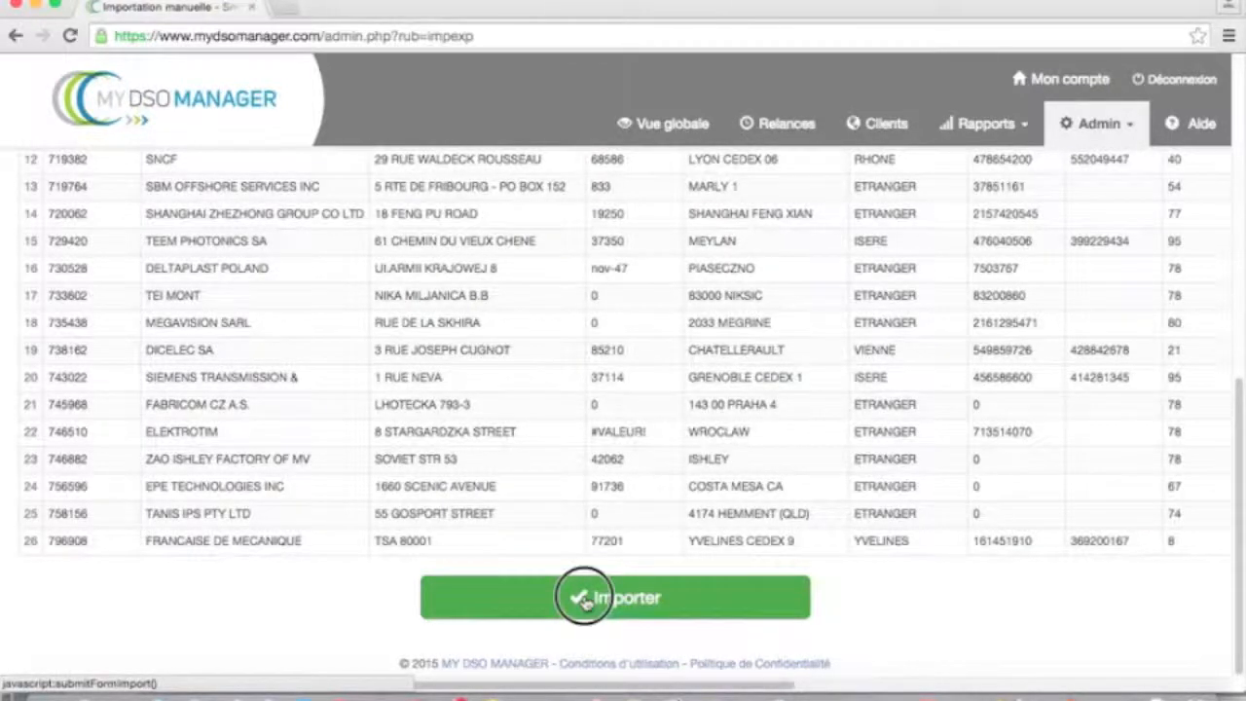
click(782, 247)
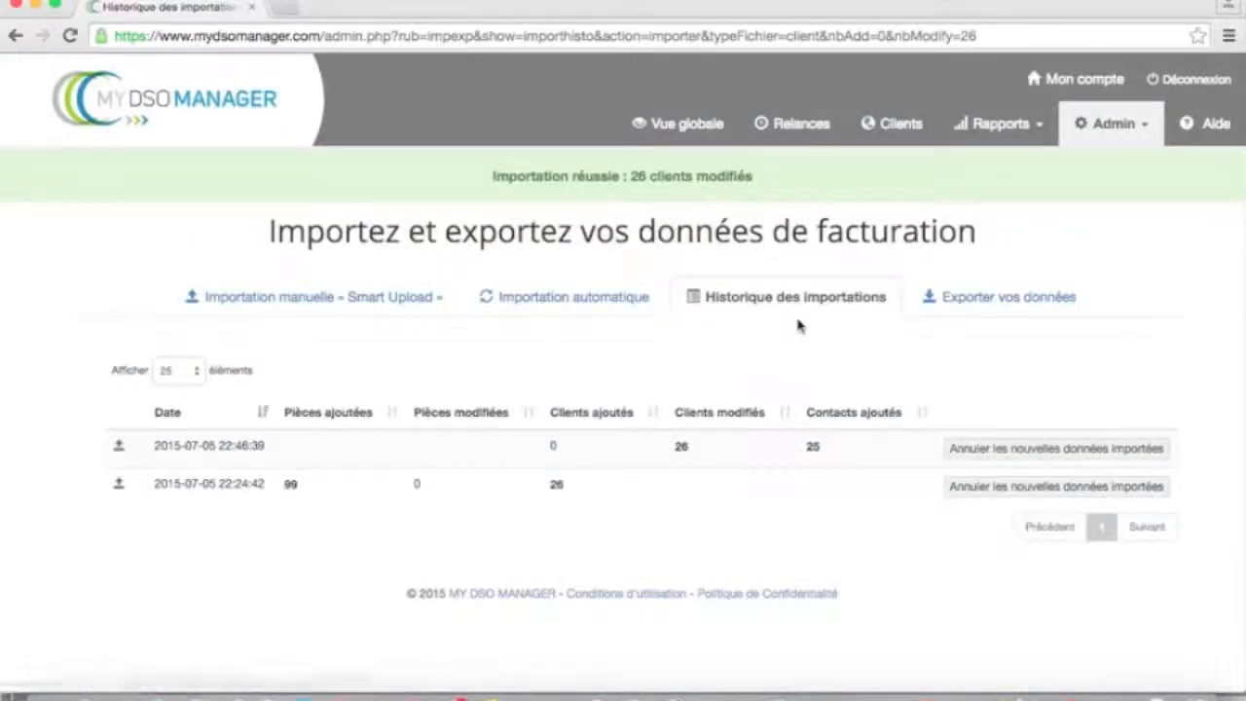
click(709, 127)
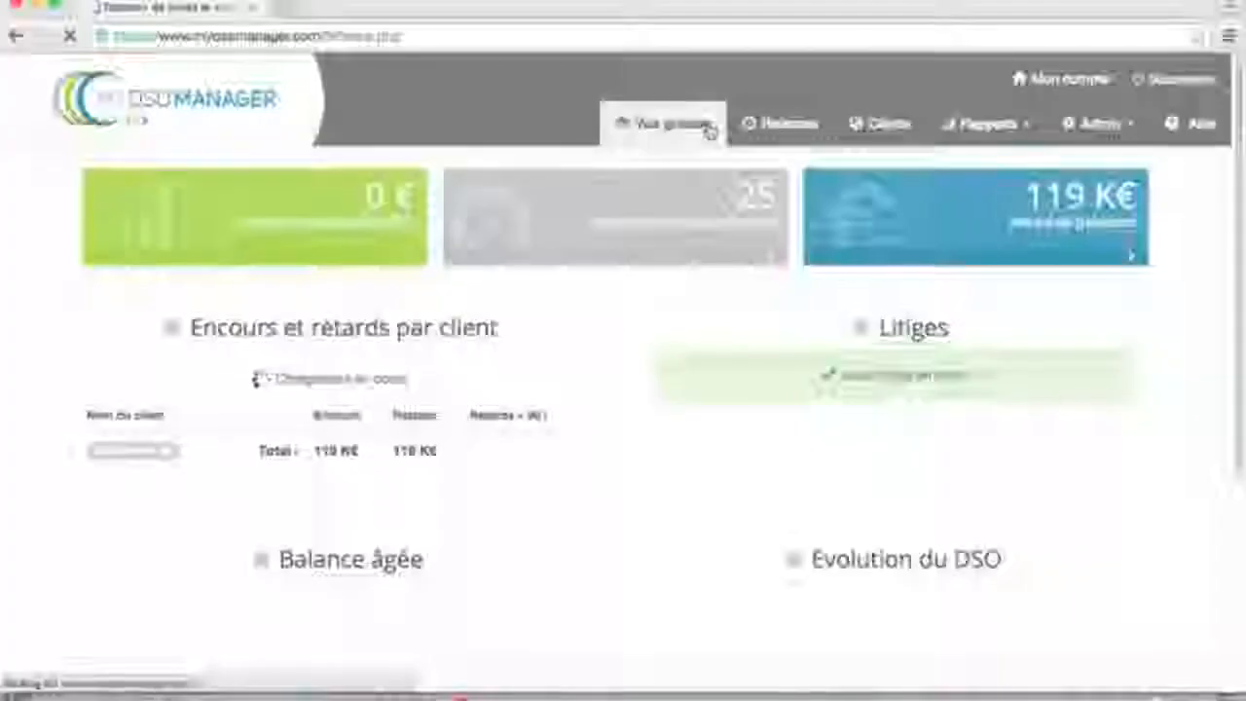